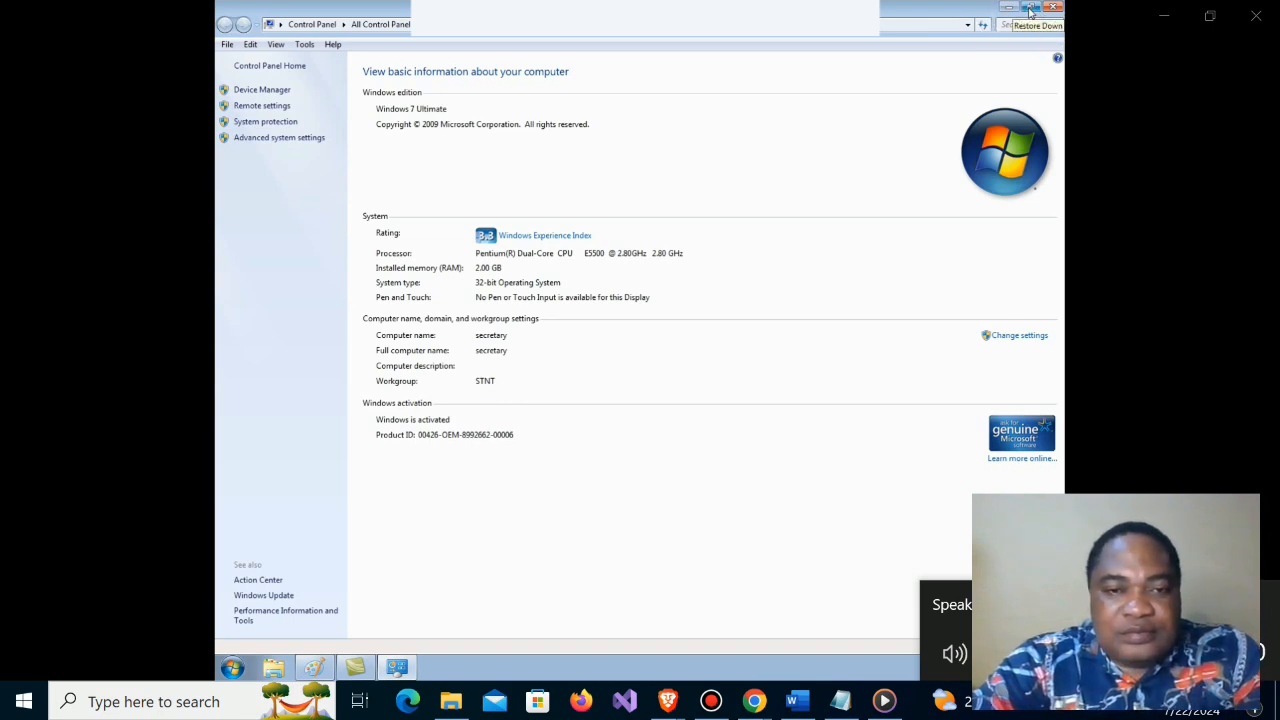
{"action": "left_click", "coordinate": [1030, 8]}
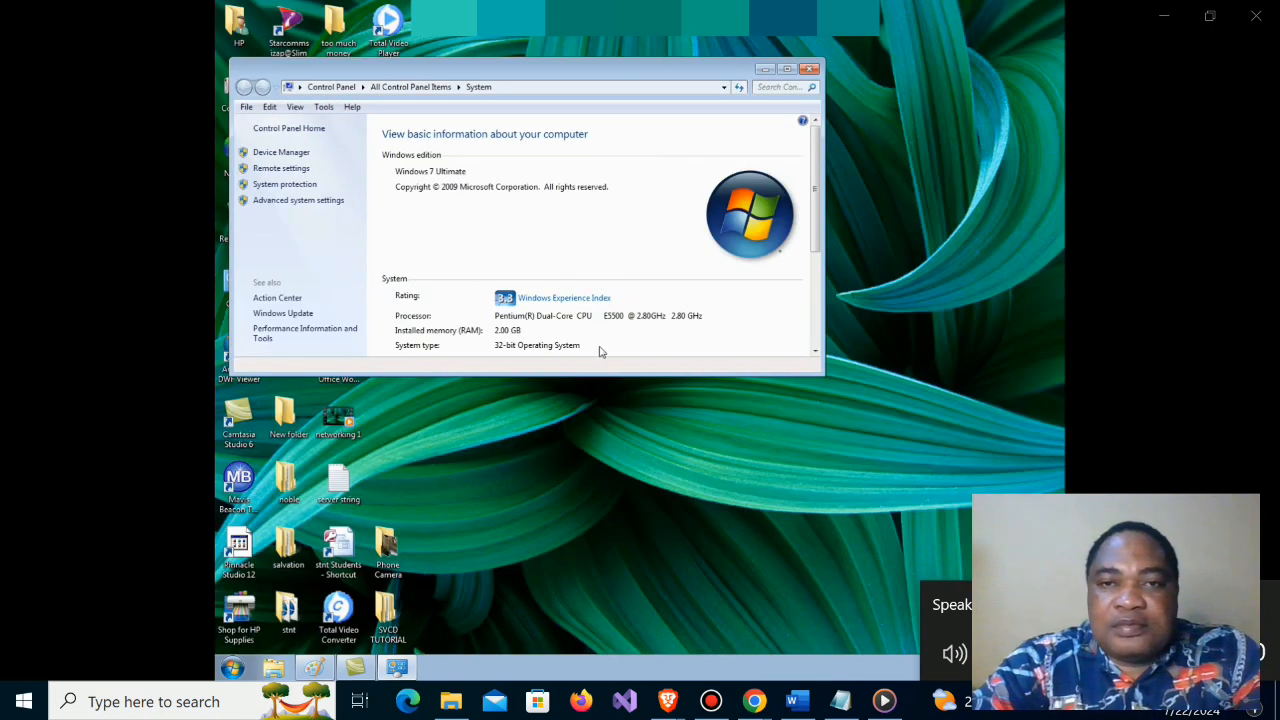
{"action": "left_click", "coordinate": [788, 70]}
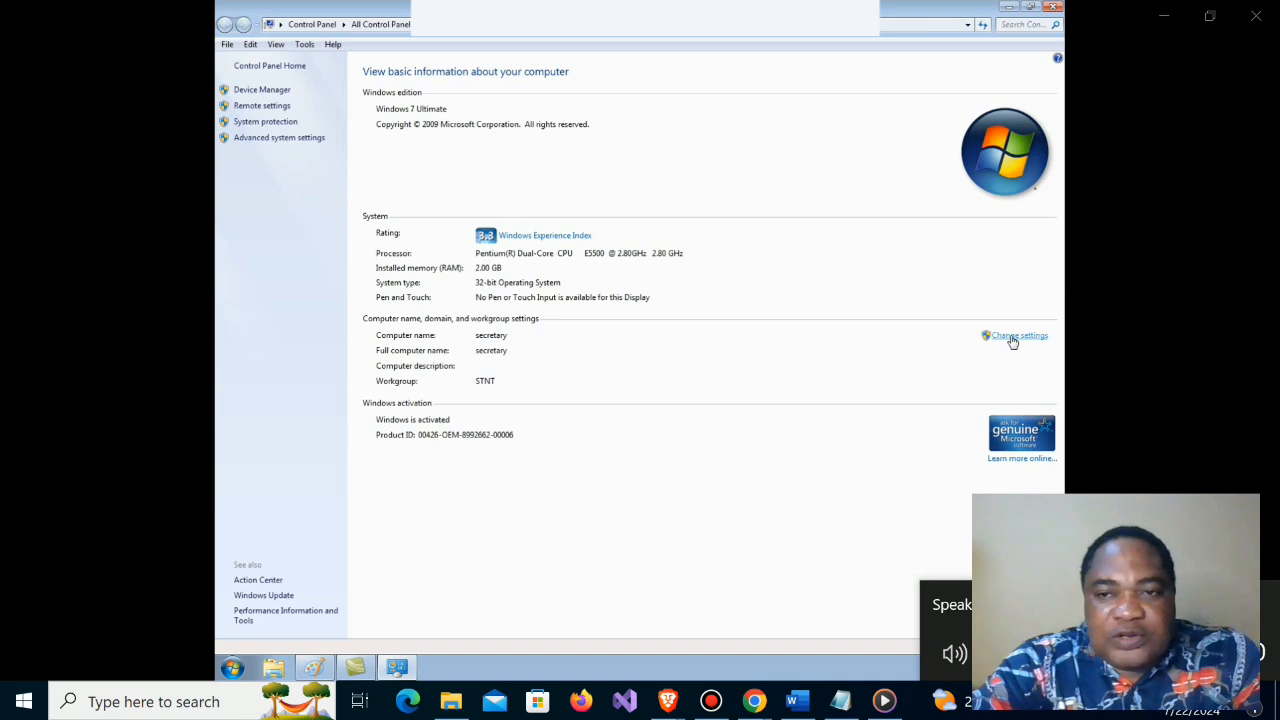
{"action": "key", "text": "ctrl"}
{"action": "key", "text": "ctrl"}
{"action": "key", "text": "ctrl"}
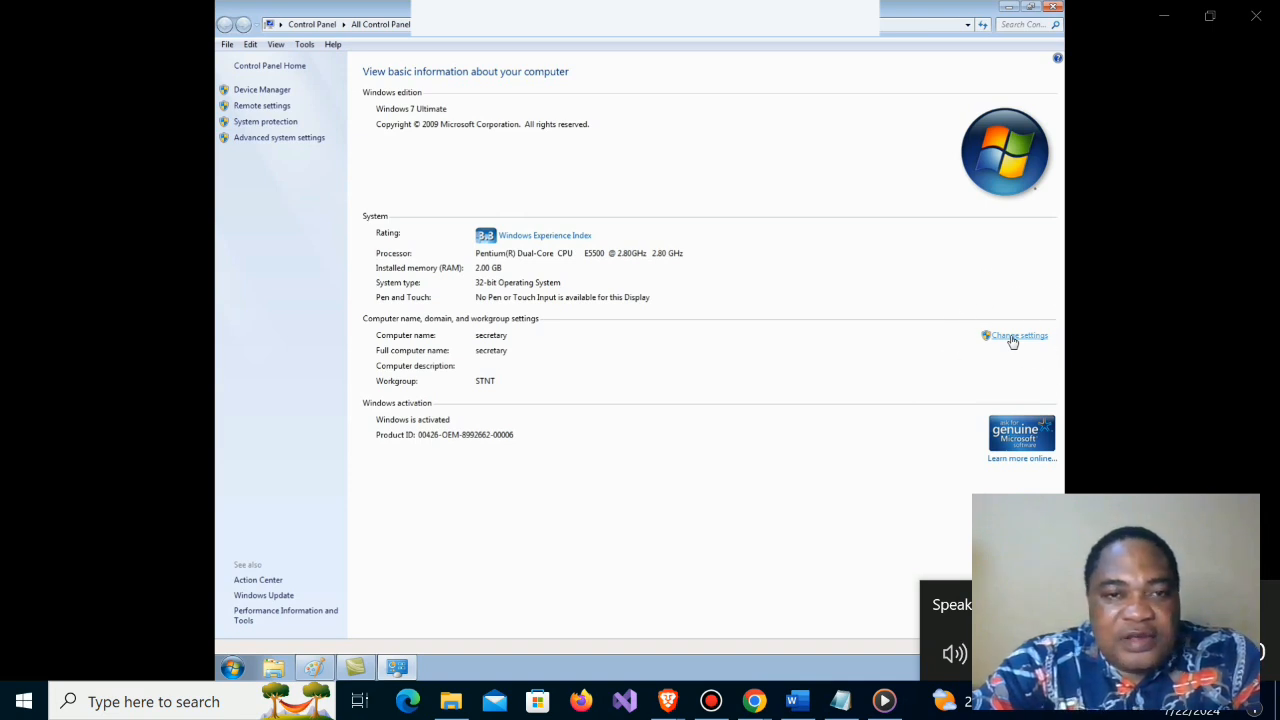
Step: Open the computer name, domain and workgroup settings in System Properties and review the full computer name and workgroup
{"action": "left_click", "coordinate": [1013, 338]}
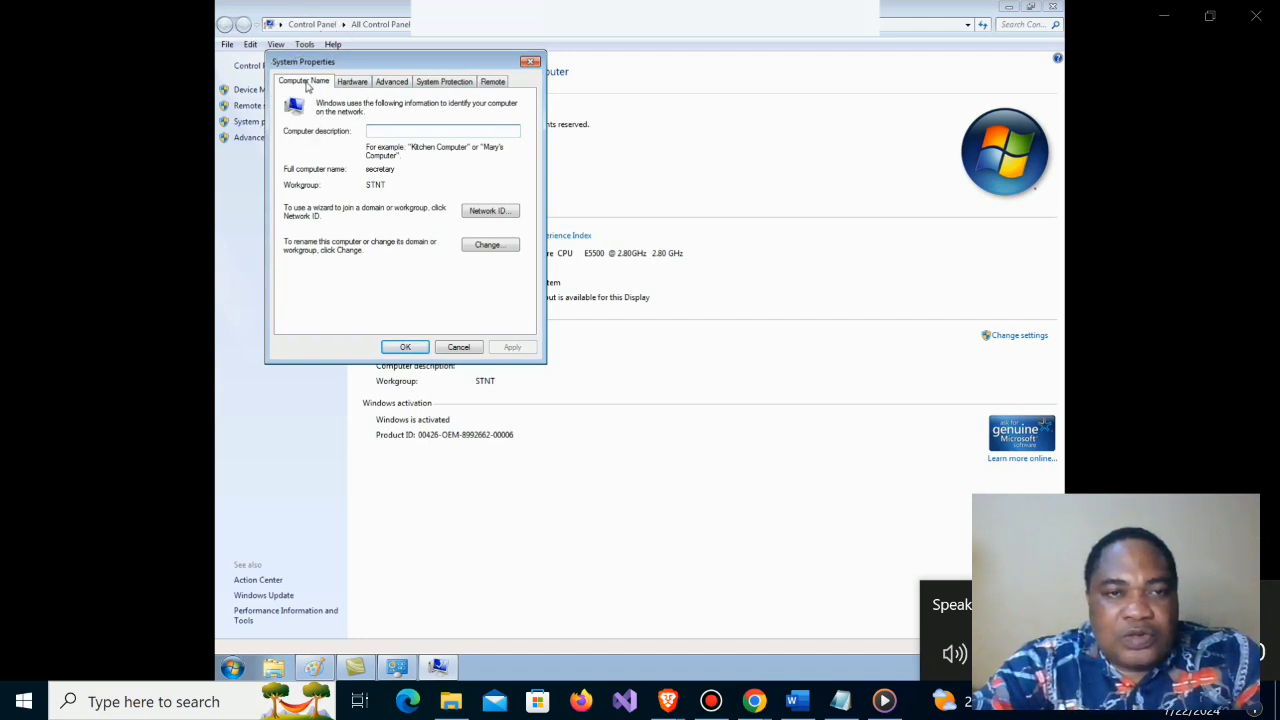
{"action": "left_click", "coordinate": [350, 86]}
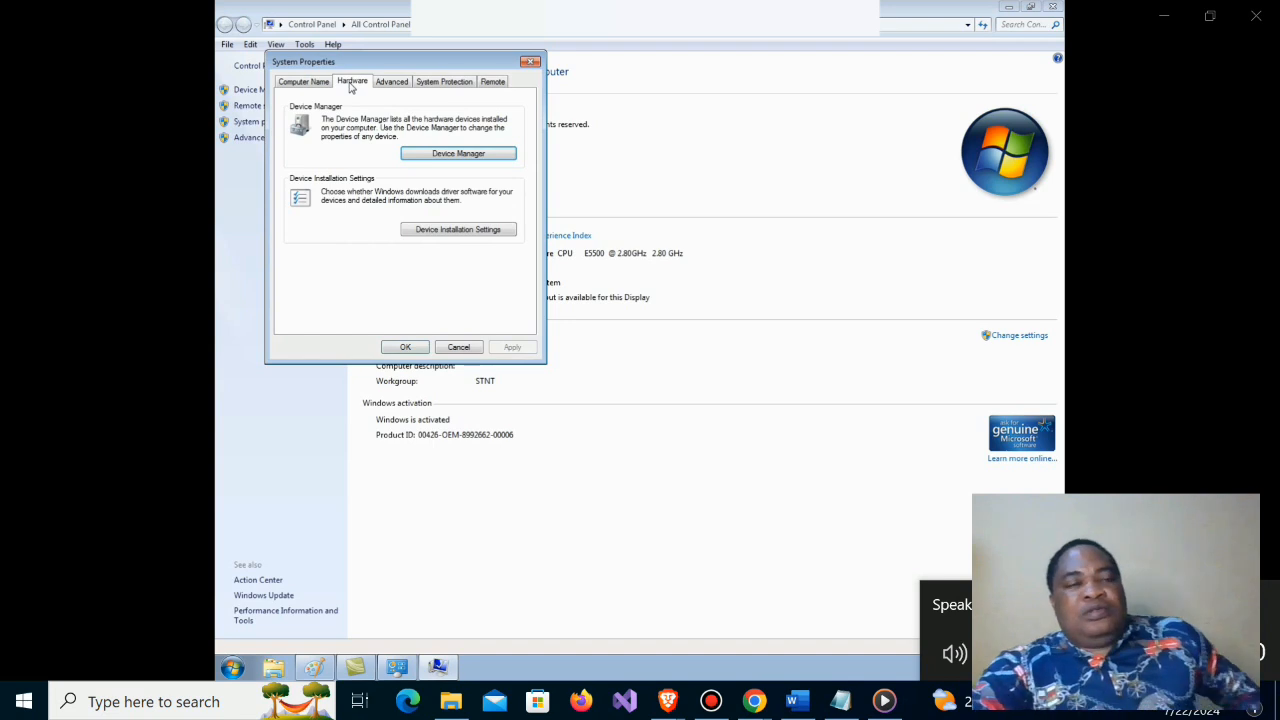
{"action": "left_click", "coordinate": [302, 84]}
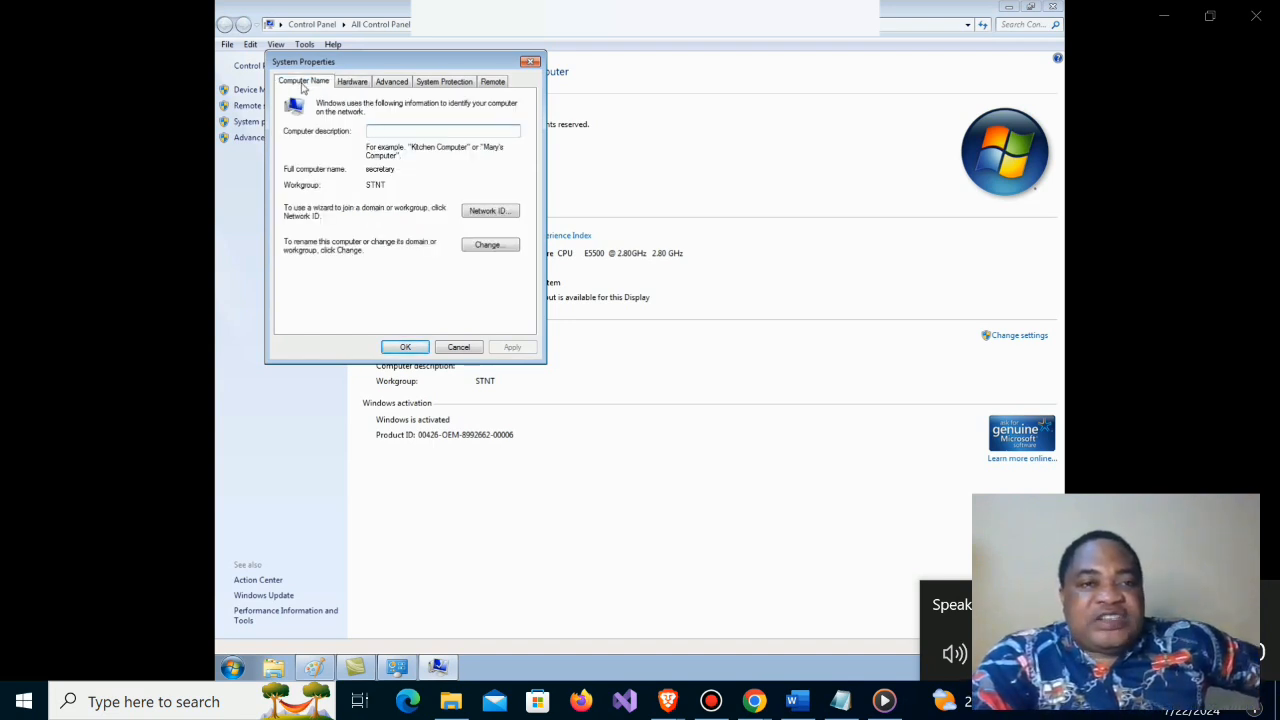
{"action": "left_click_drag", "start_coordinate": [369, 68], "coordinate": [681, 92]}
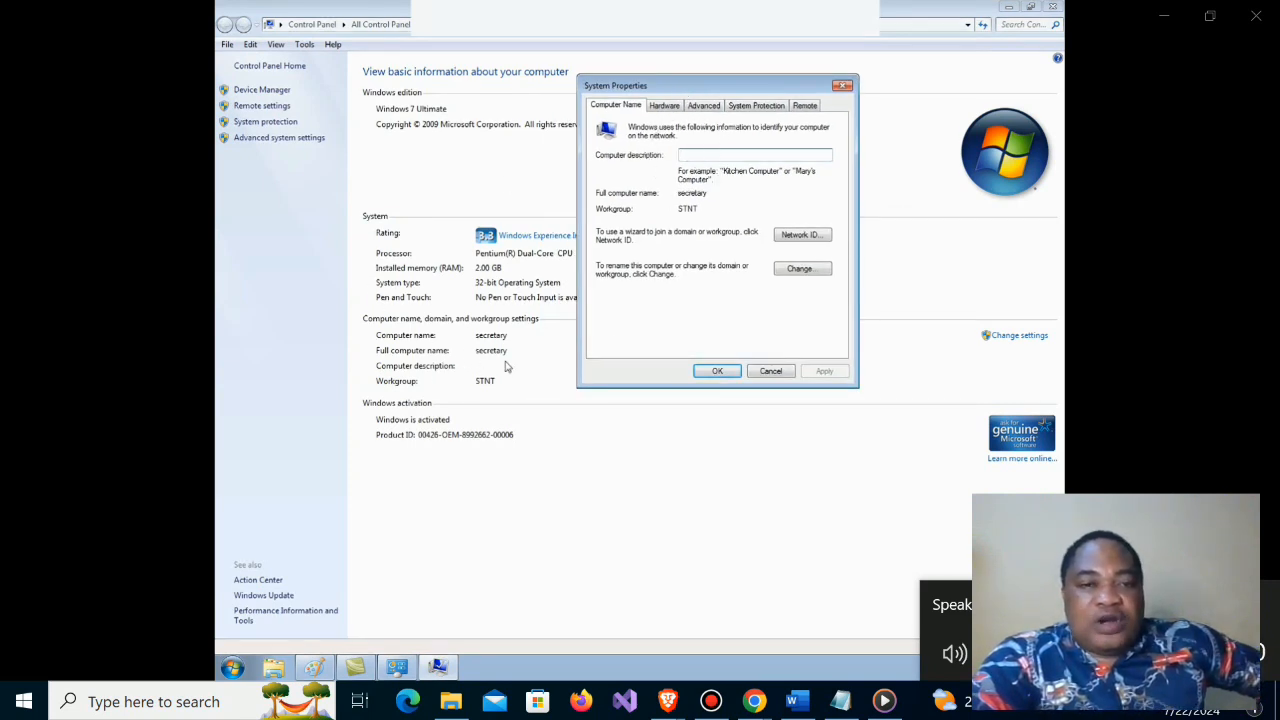
{"action": "double_click", "coordinate": [685, 207]}
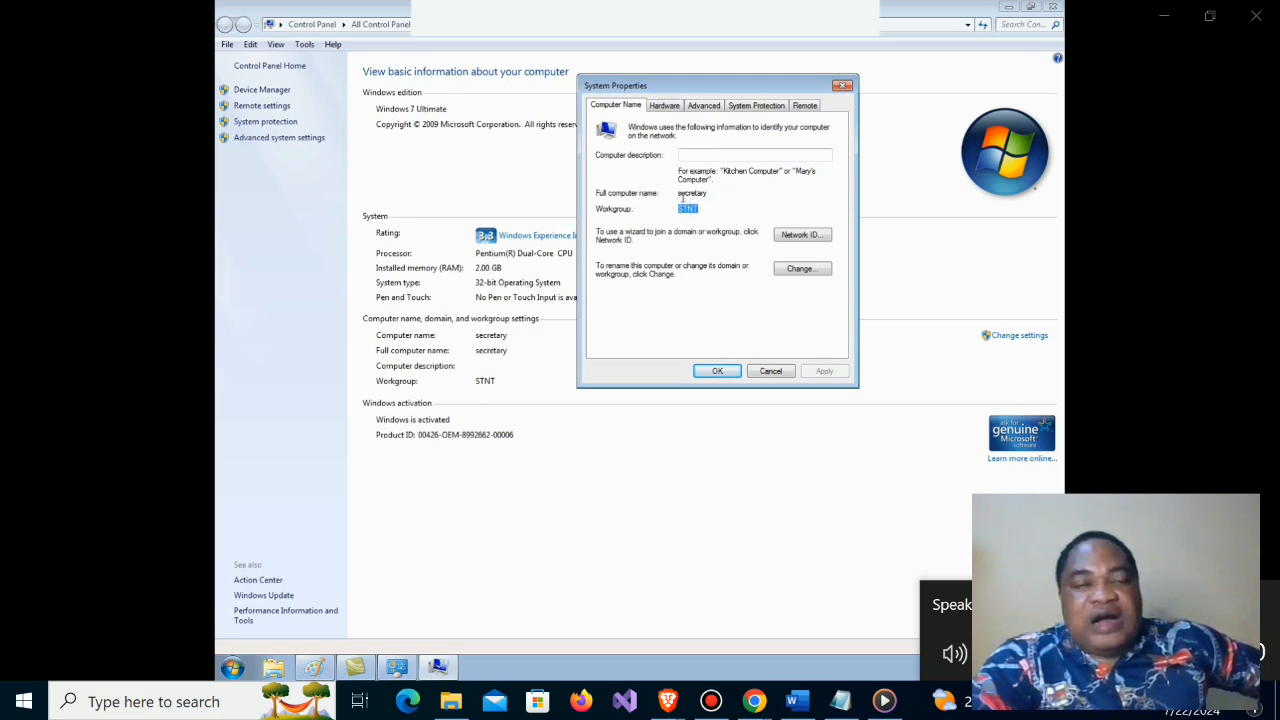
{"action": "left_click_drag", "start_coordinate": [679, 194], "coordinate": [713, 196]}
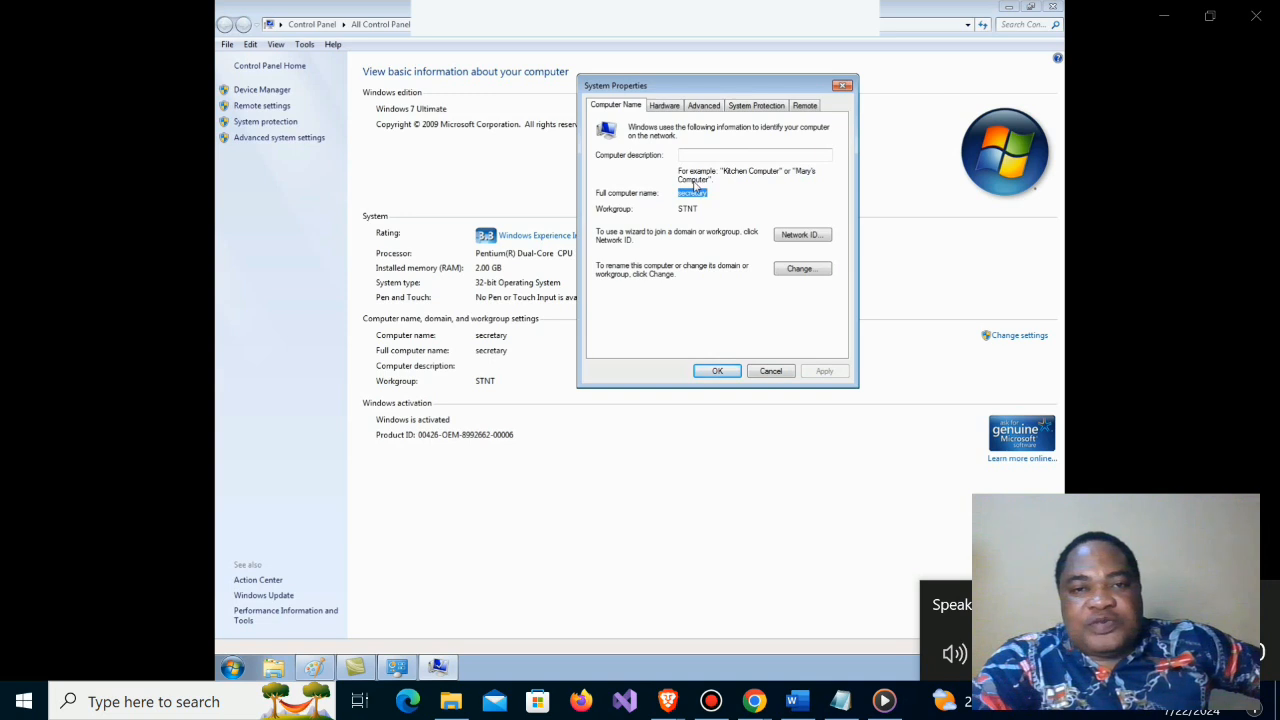
Step: Open the computer name and domain changes dialog and place it beside the System Properties fields
{"action": "left_click", "coordinate": [796, 271]}
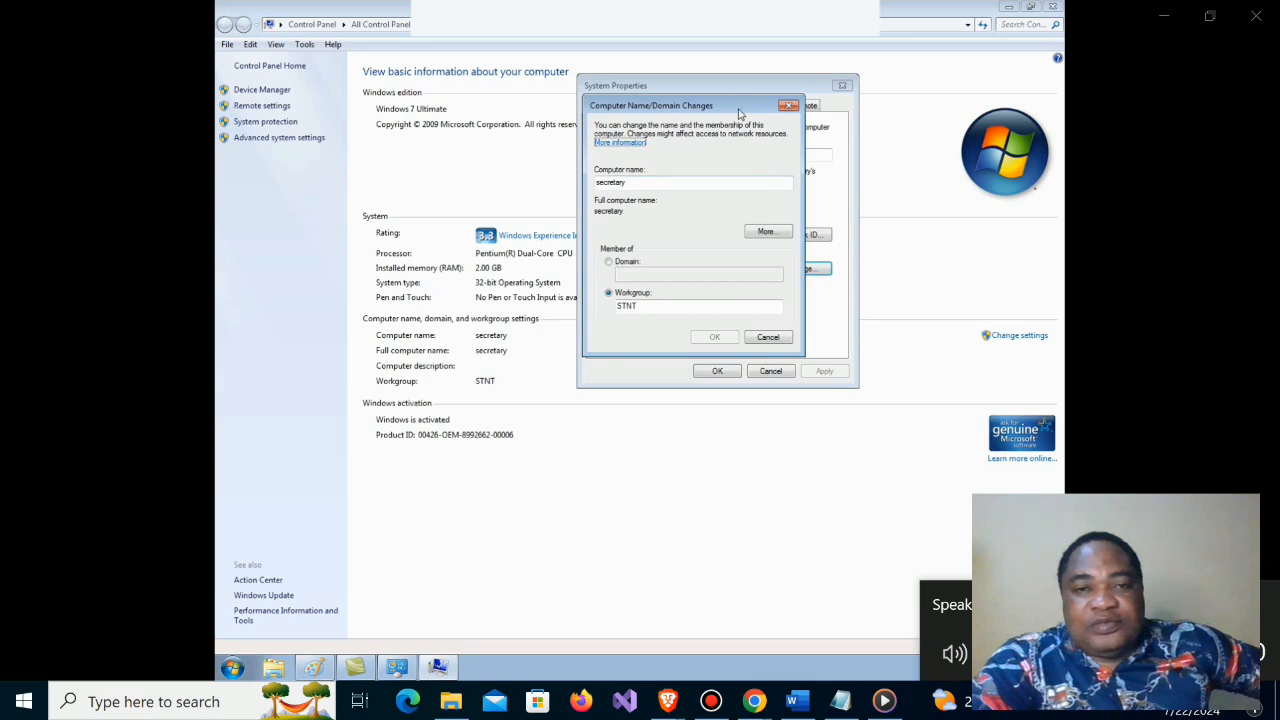
{"action": "left_click_drag", "start_coordinate": [743, 108], "coordinate": [989, 101]}
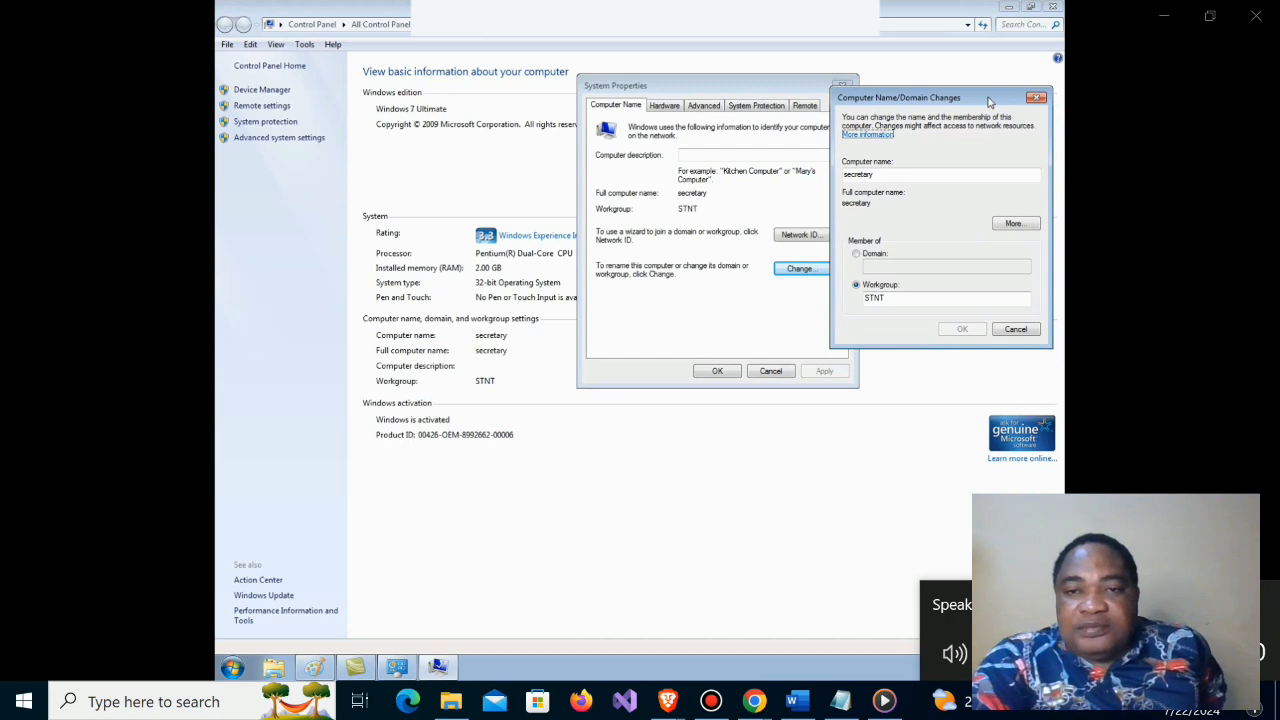
{"action": "left_click", "coordinate": [774, 84]}
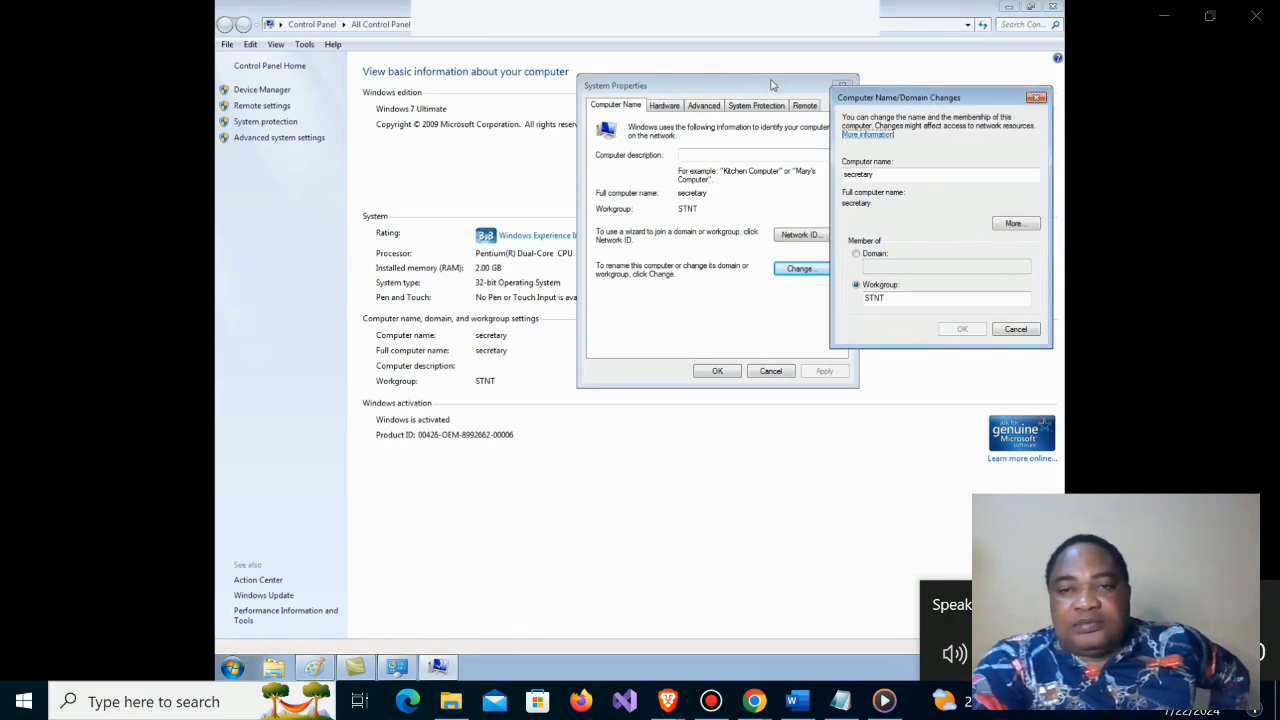
{"action": "left_click_drag", "start_coordinate": [879, 92], "coordinate": [841, 90]}
Step: Try to rename the computer to "COM 1"
{"action": "left_click_drag", "start_coordinate": [852, 170], "coordinate": [808, 171]}
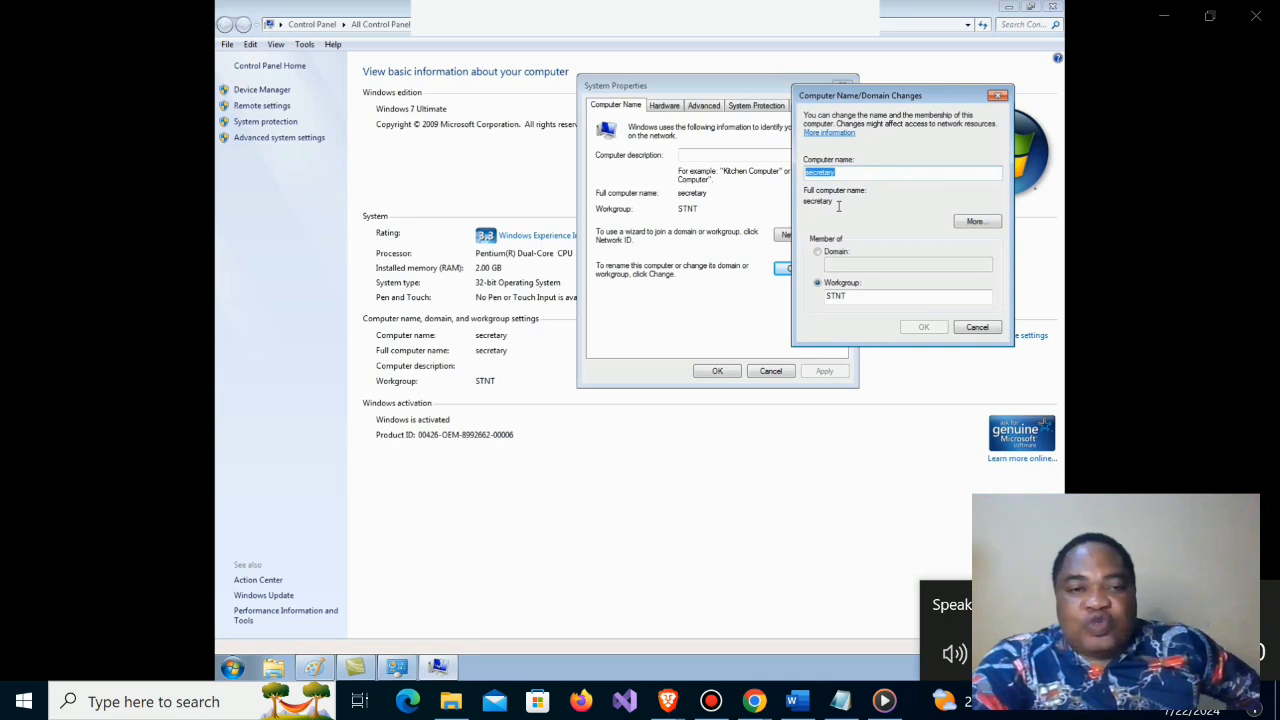
{"action": "type", "text": "COM 1"}
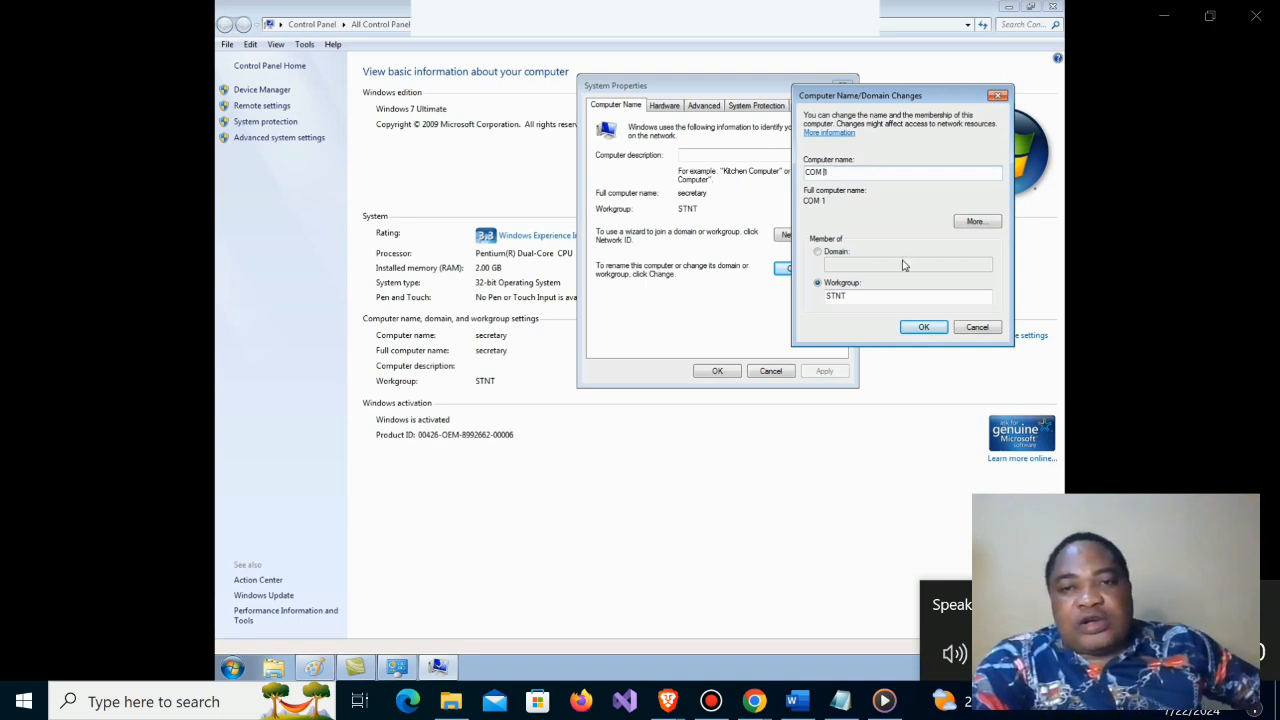
{"action": "left_click", "coordinate": [923, 327]}
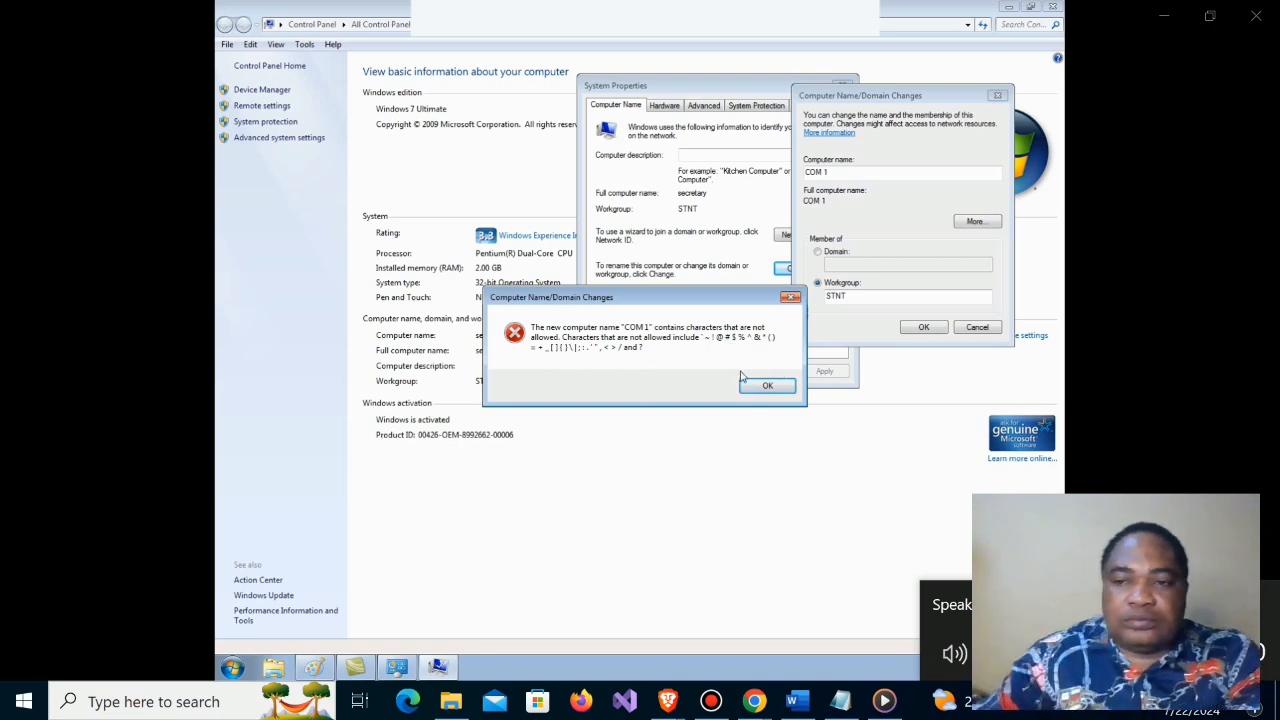
{"action": "mouse_move", "coordinate": [951, 537]}
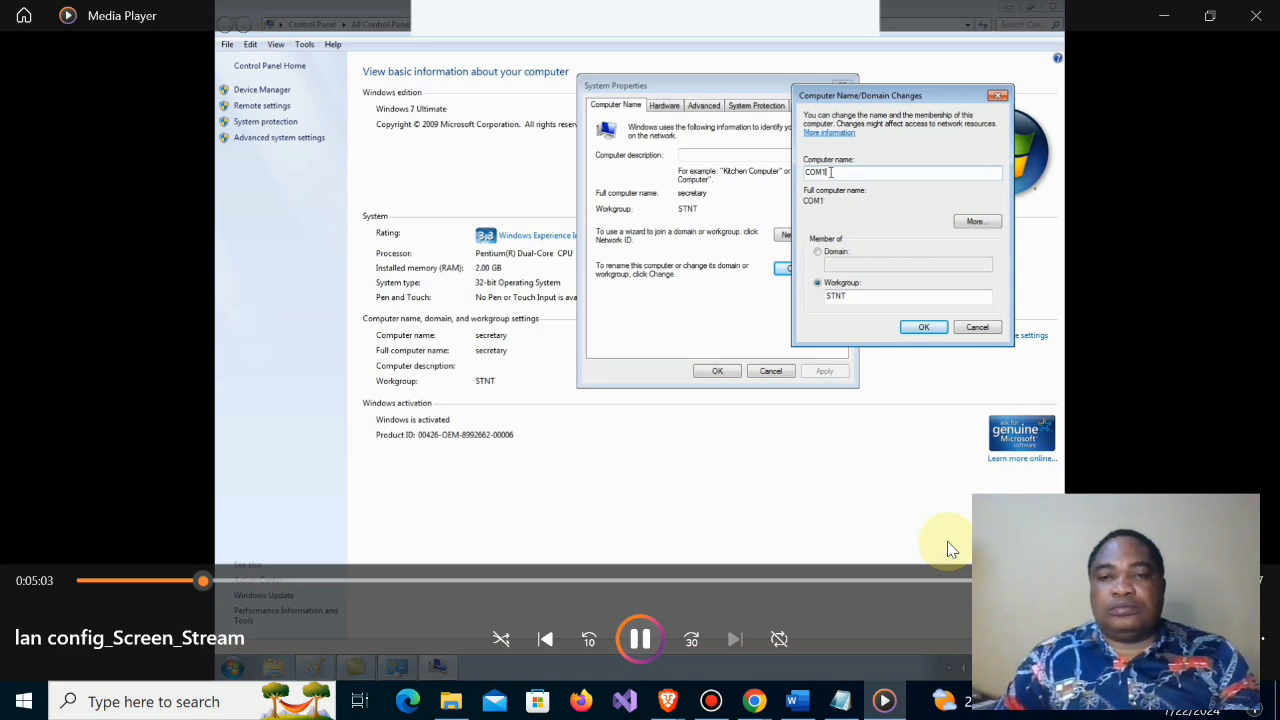
{"action": "double_click", "coordinate": [906, 491]}
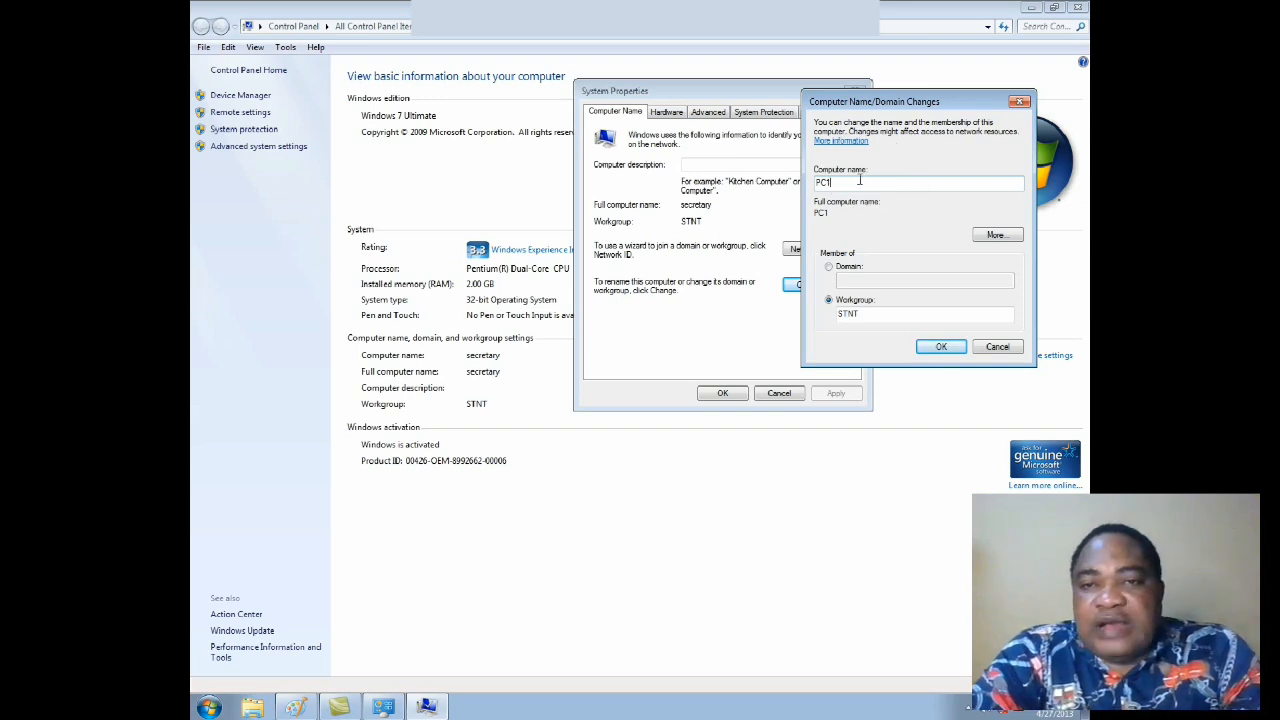
Step: Examine the computer's primary DNS suffix option and NetBIOS computer name, and close those settings without changes
{"action": "left_click", "coordinate": [993, 240]}
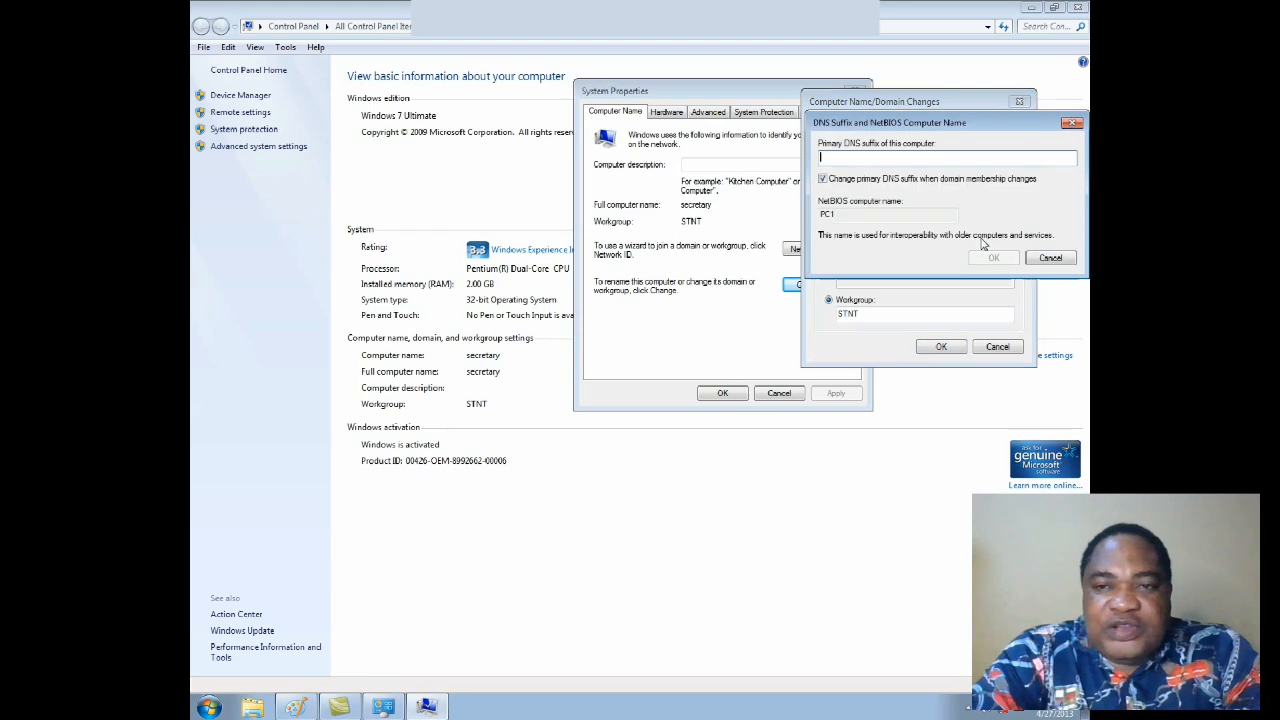
{"action": "left_click_drag", "start_coordinate": [936, 128], "coordinate": [908, 425]}
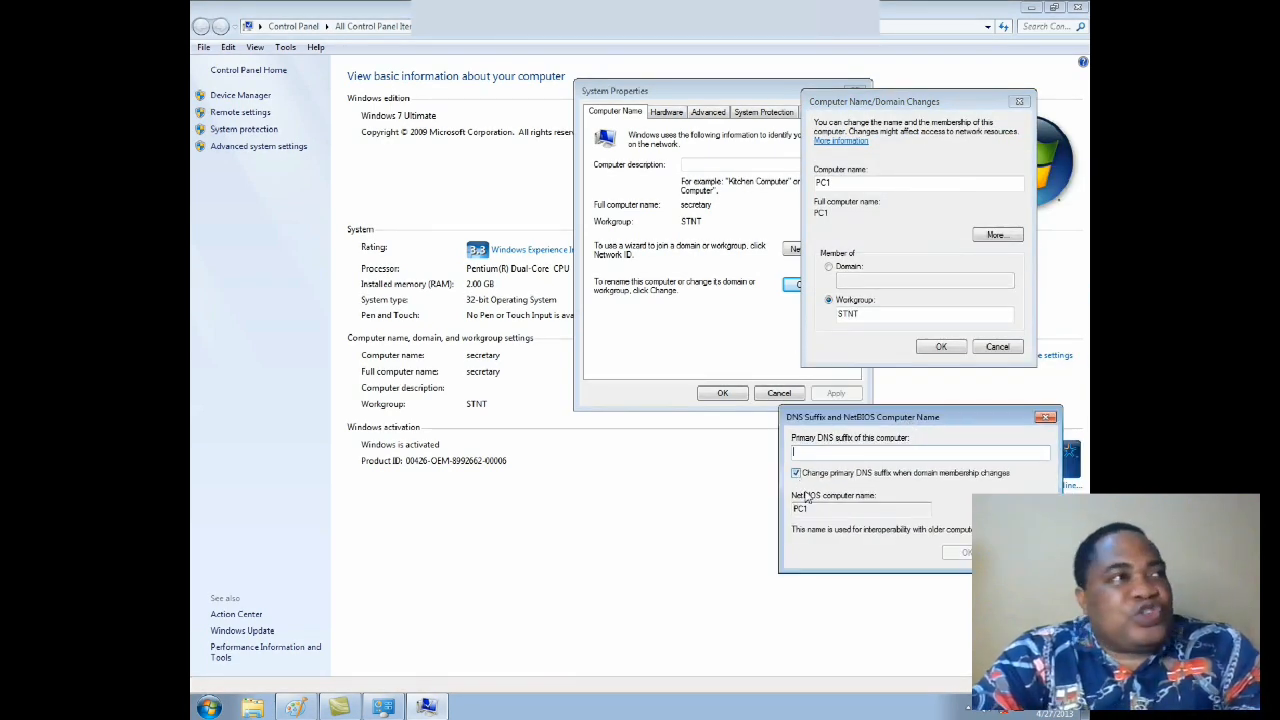
{"action": "left_click_drag", "start_coordinate": [813, 510], "coordinate": [787, 510]}
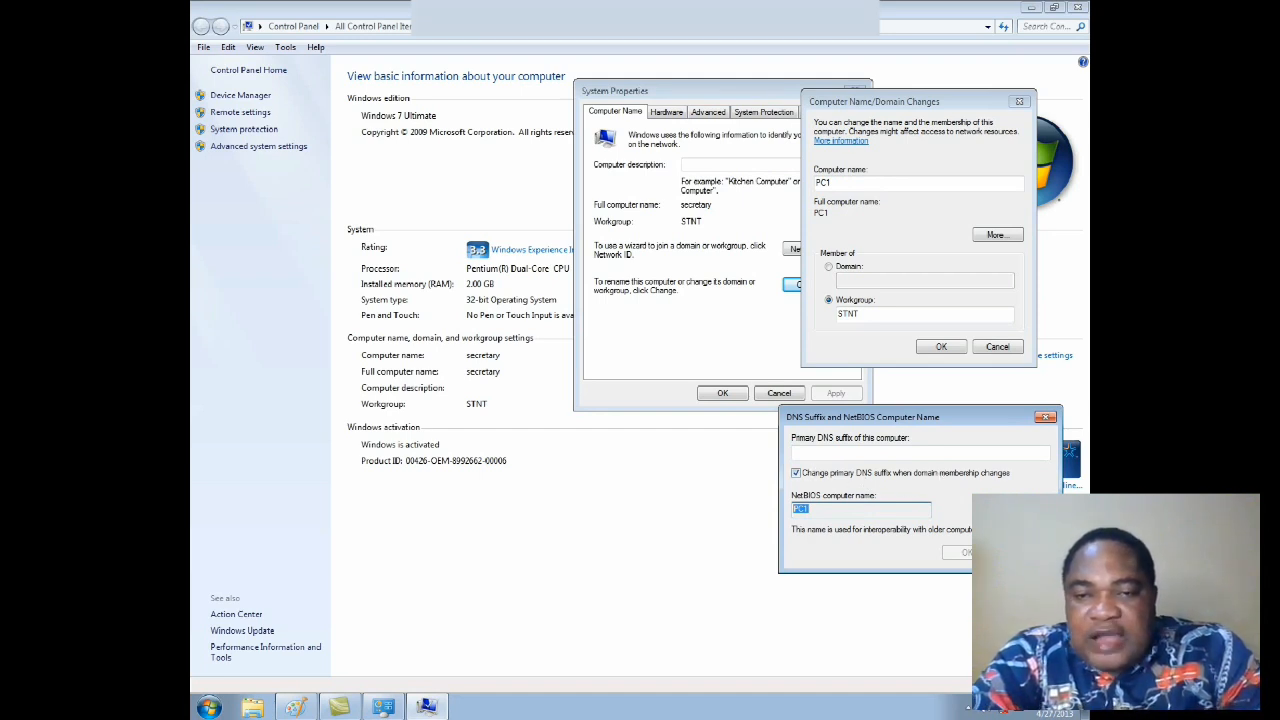
{"action": "key", "text": "Escape"}
{"action": "left_click", "coordinate": [985, 238]}
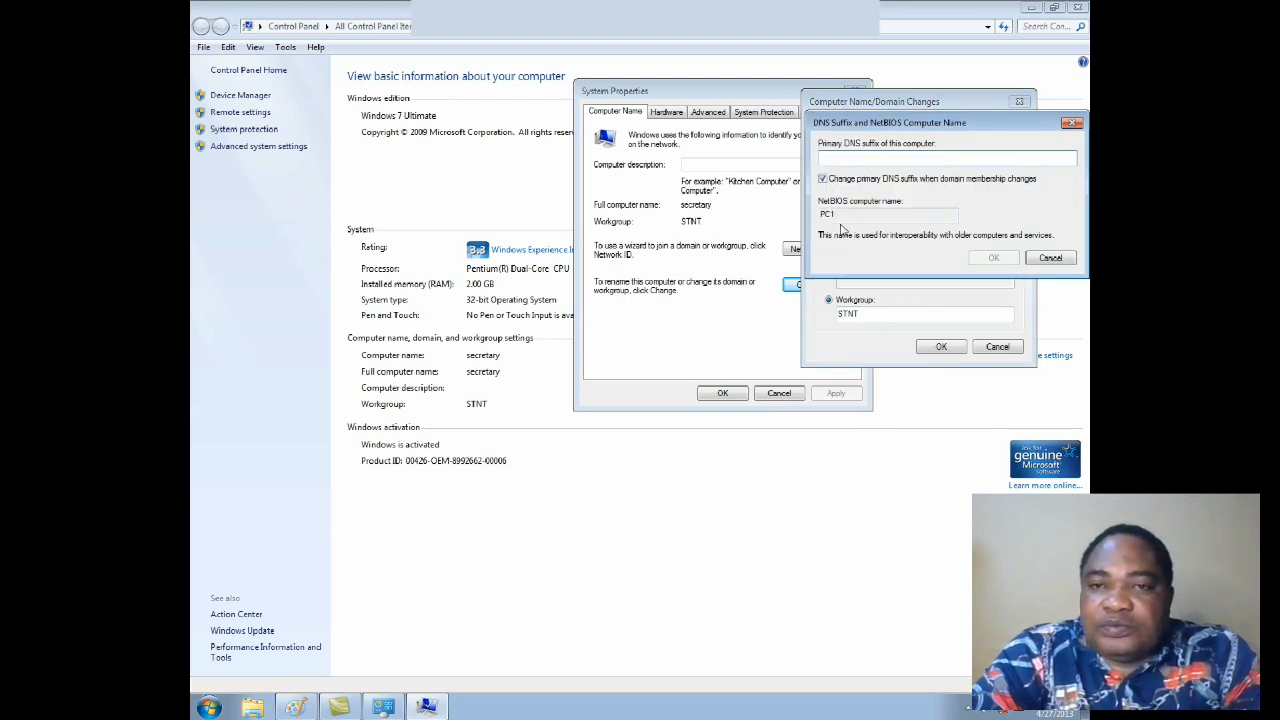
{"action": "left_click", "coordinate": [824, 180]}
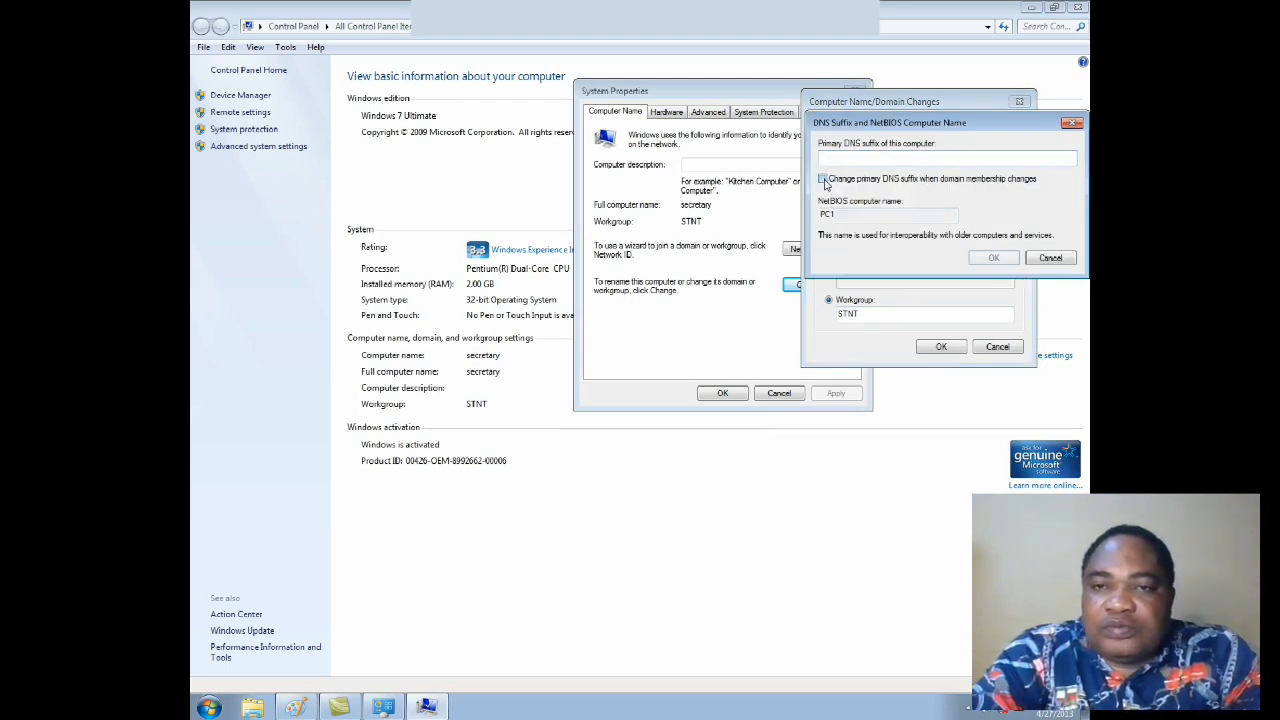
{"action": "left_click", "coordinate": [825, 180]}
{"action": "left_click_drag", "start_coordinate": [838, 214], "coordinate": [814, 215]}
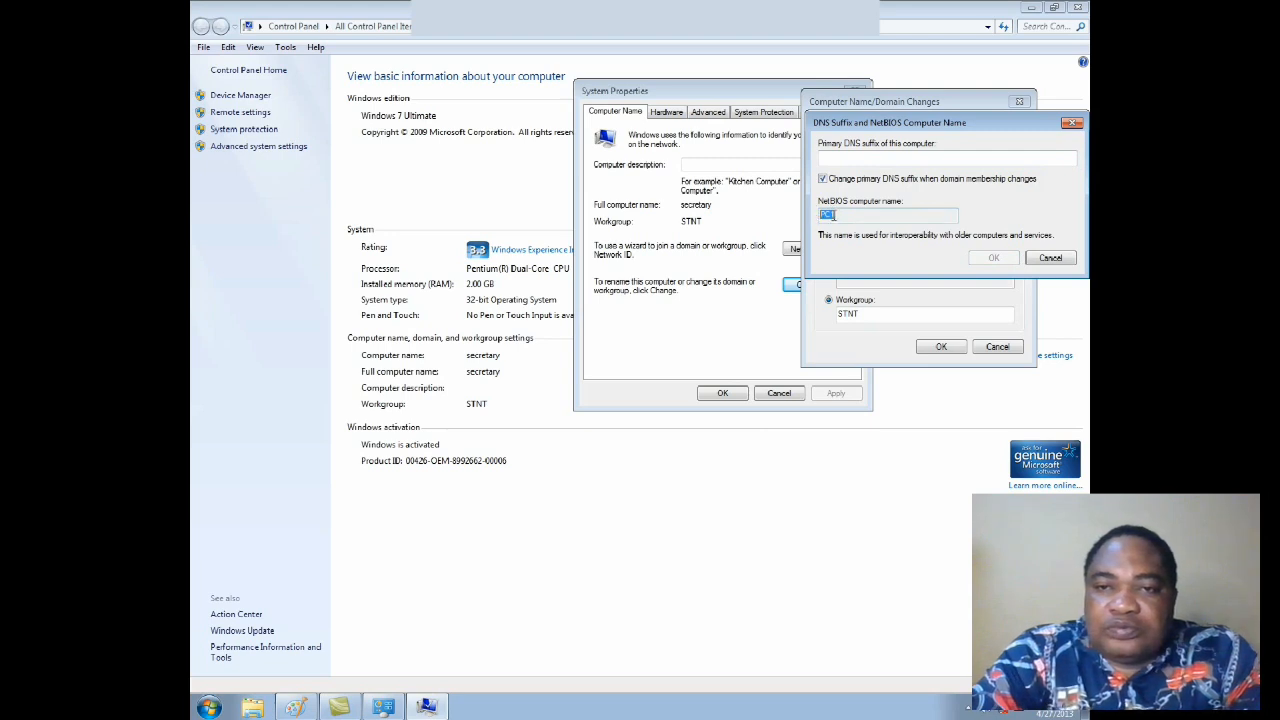
{"action": "left_click", "coordinate": [1047, 258]}
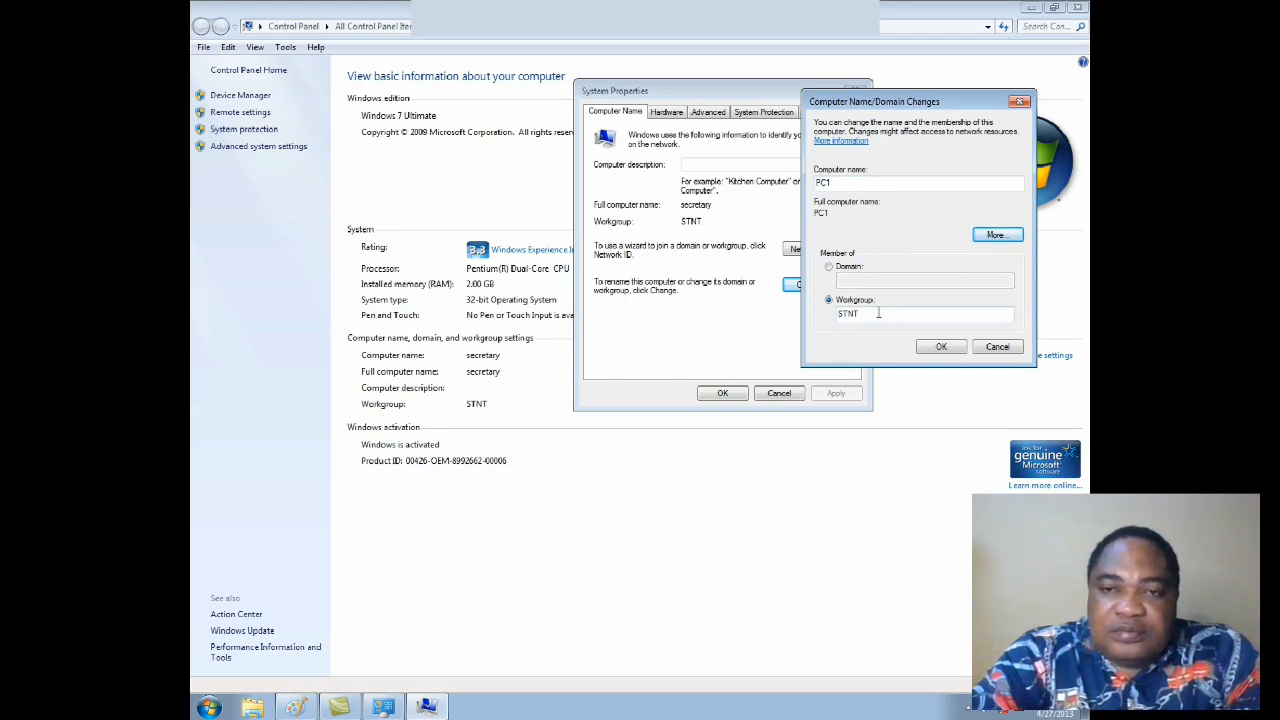
Step: Try UNIZIK as the workgroup name and clear the entry
{"action": "left_click", "coordinate": [878, 313]}
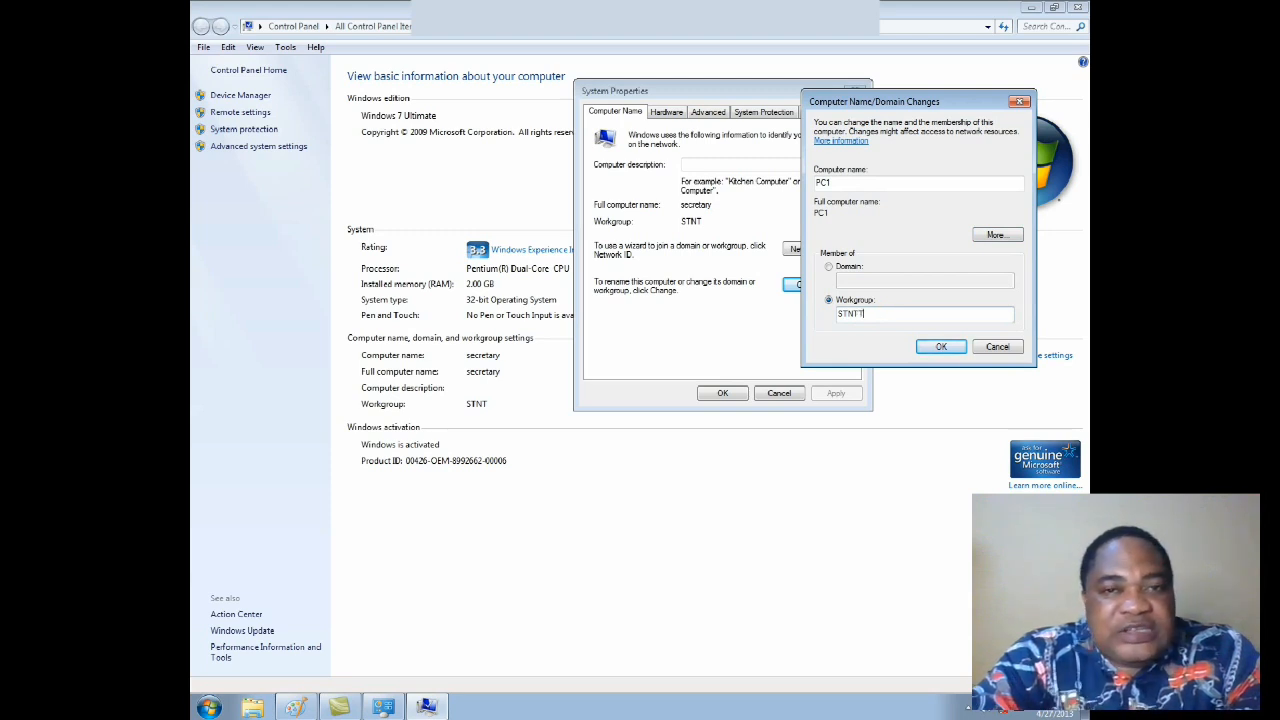
{"action": "key", "text": "BackSpace"}
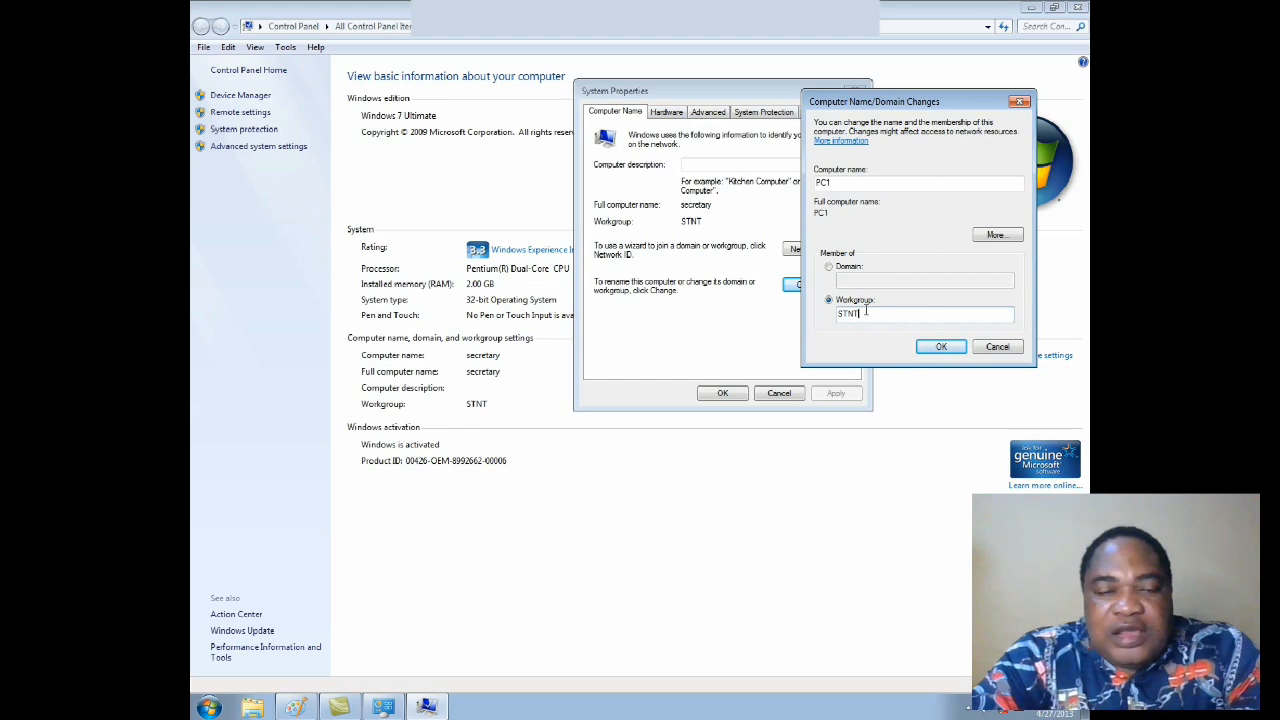
{"action": "left_click_drag", "start_coordinate": [865, 312], "coordinate": [817, 318]}
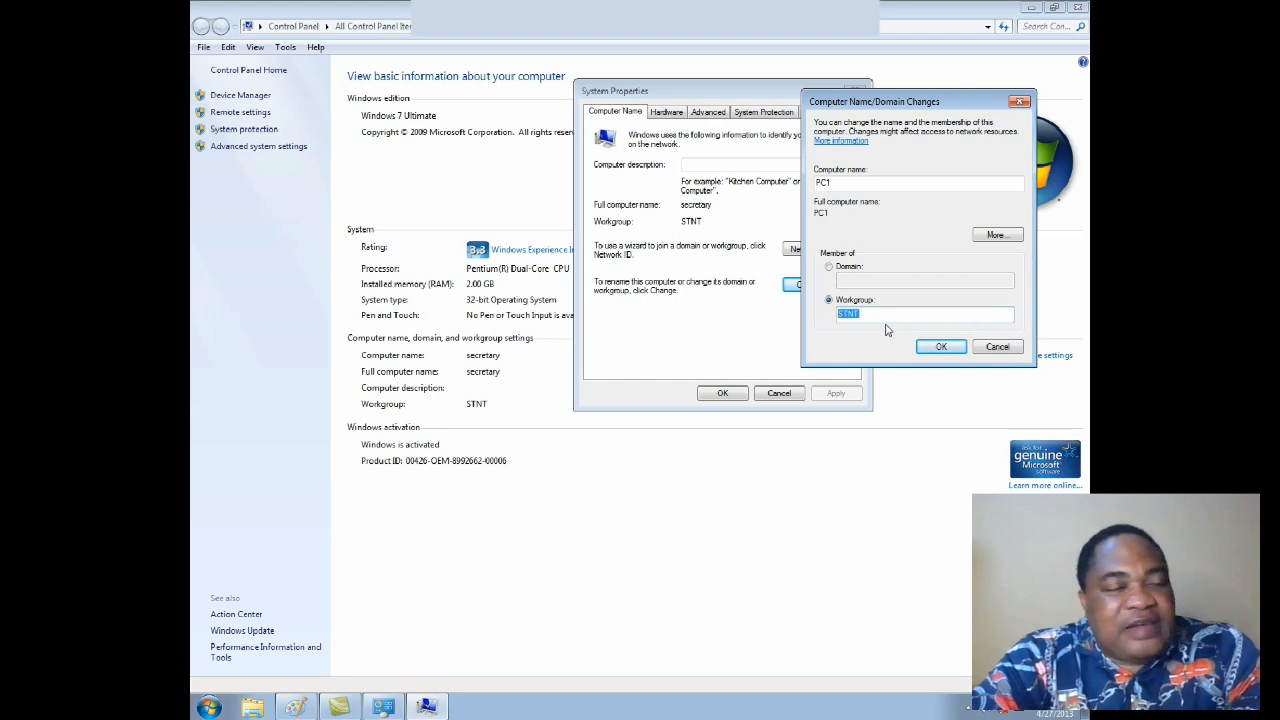
{"action": "left_click_drag", "start_coordinate": [877, 315], "coordinate": [830, 315]}
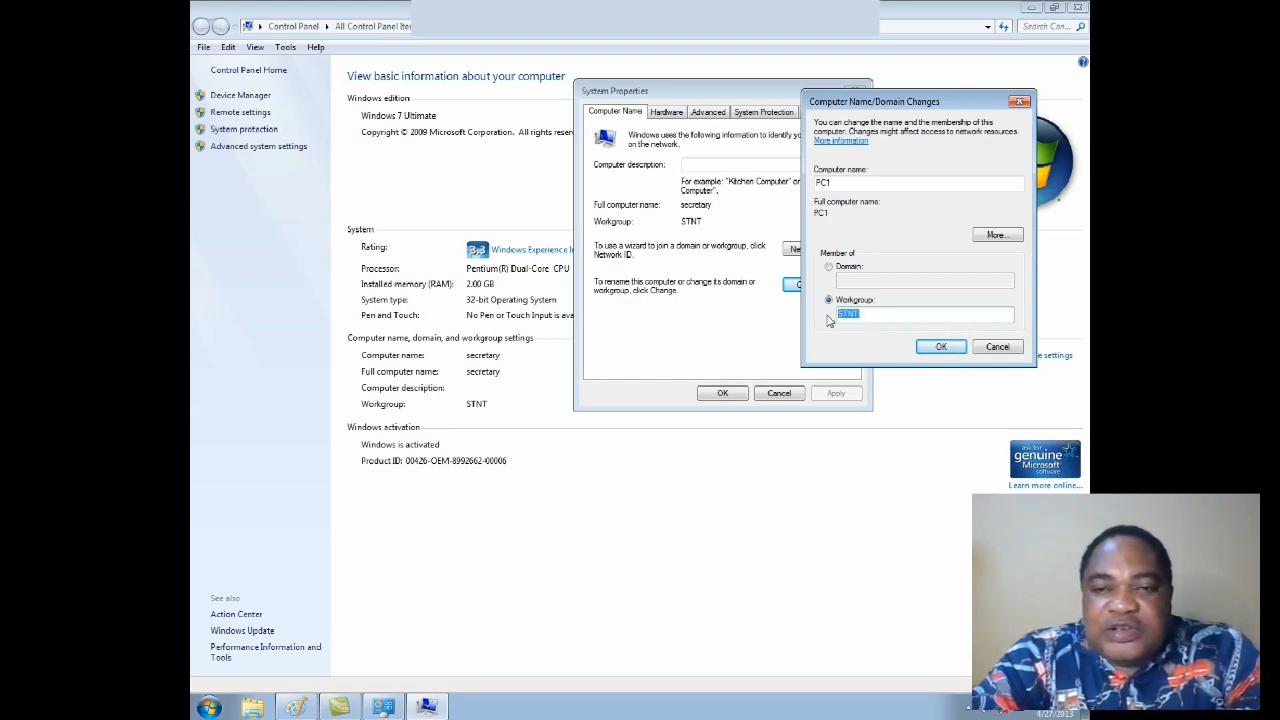
{"action": "type", "text": "UNIZIK"}
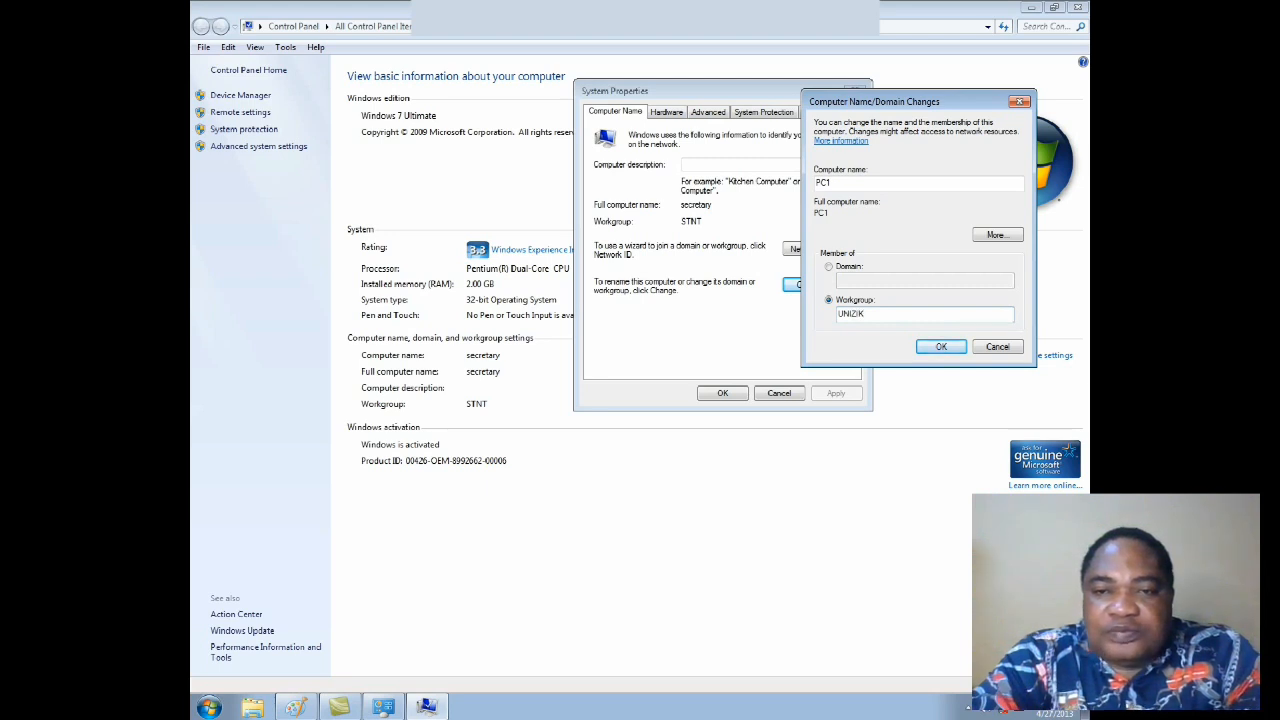
{"action": "key", "text": "BackSpace"}
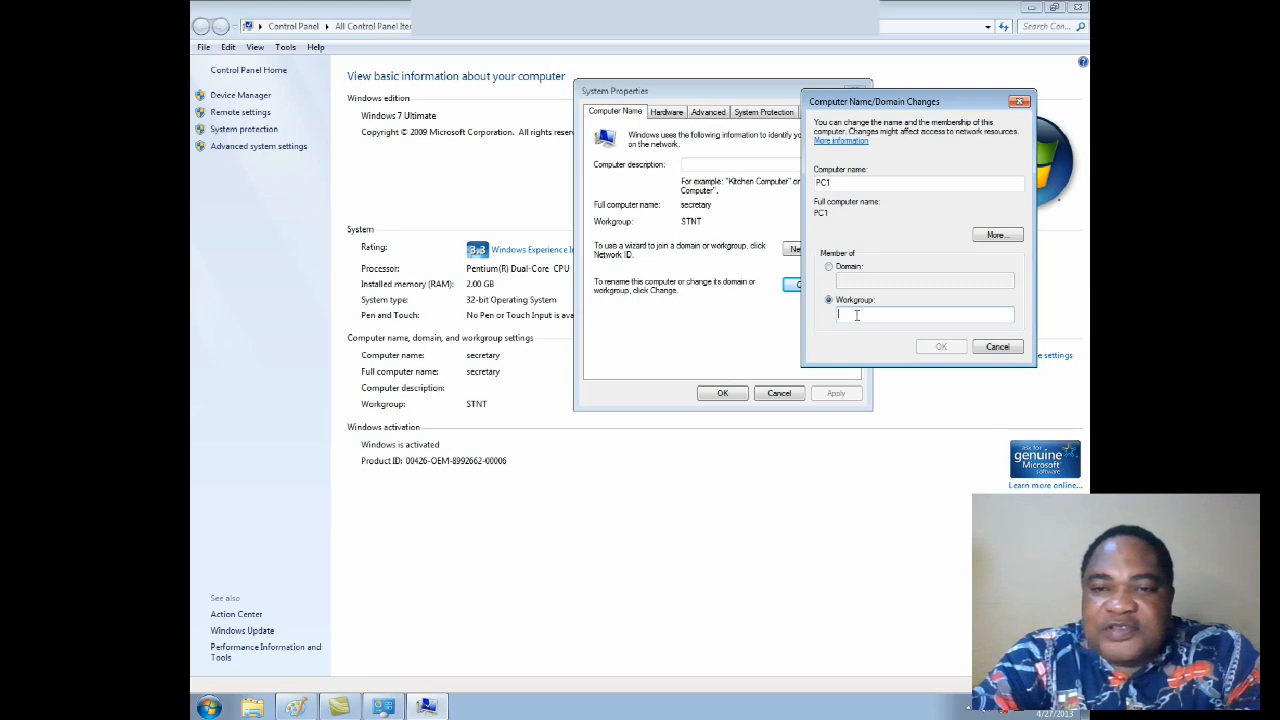
Step: Try SHEL as the workgroup name and erase it
{"action": "type", "text": "SHEL"}
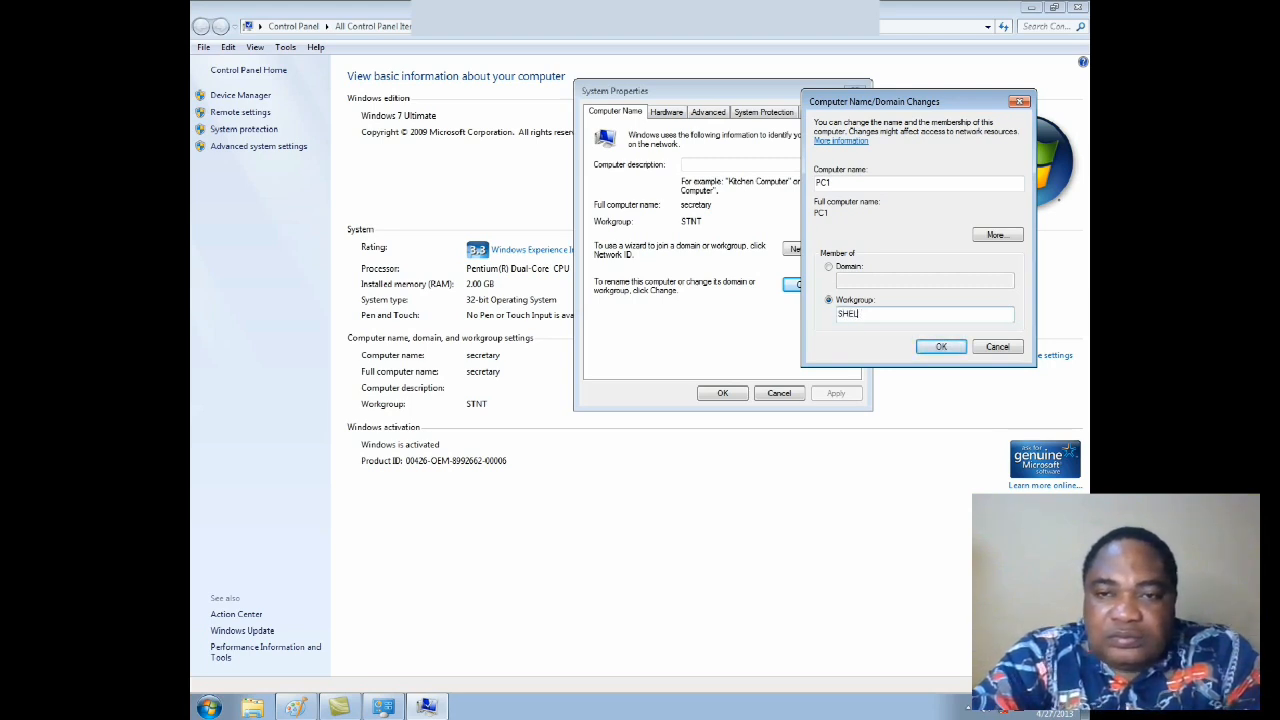
{"action": "key", "text": "BackSpace"}
{"action": "key", "text": "BackSpace"}
{"action": "key", "text": "BackSpace"}
{"action": "key", "text": "BackSpace"}
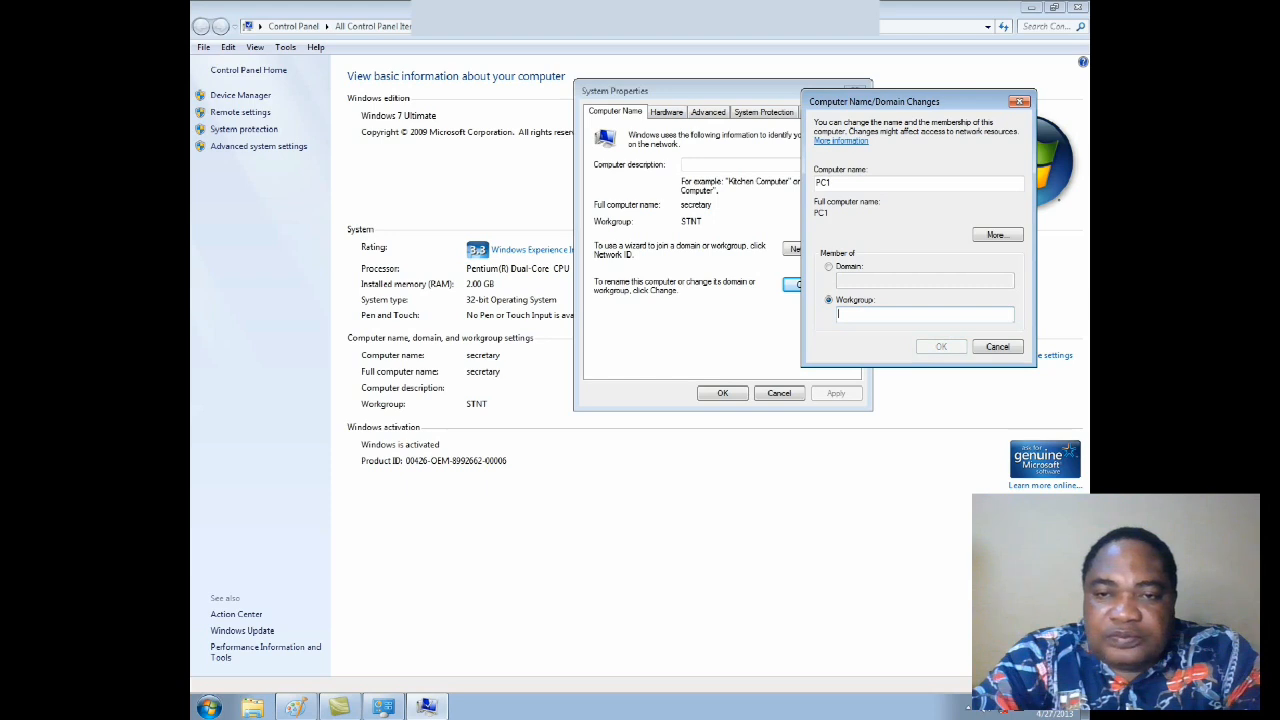
Step: Enter SKUUL2NET as the workgroup name for the computer
{"action": "type", "text": "STNT"}
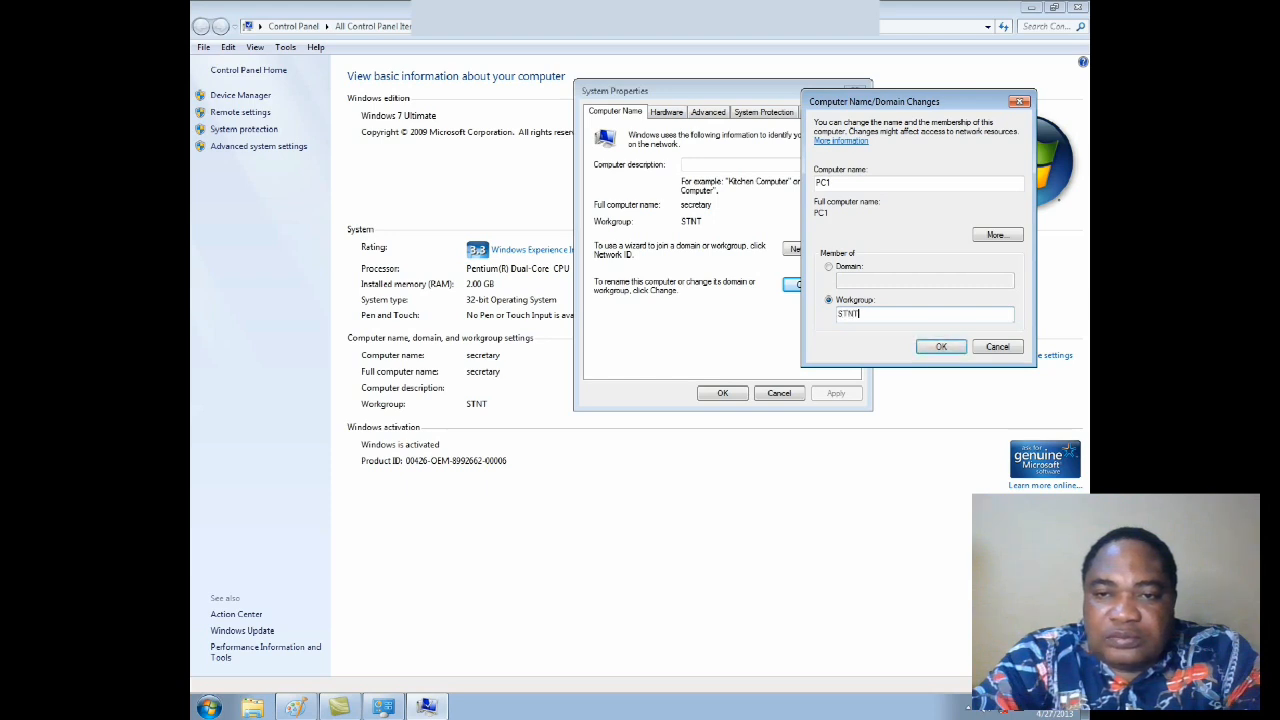
{"action": "key", "text": "BackSpace"}
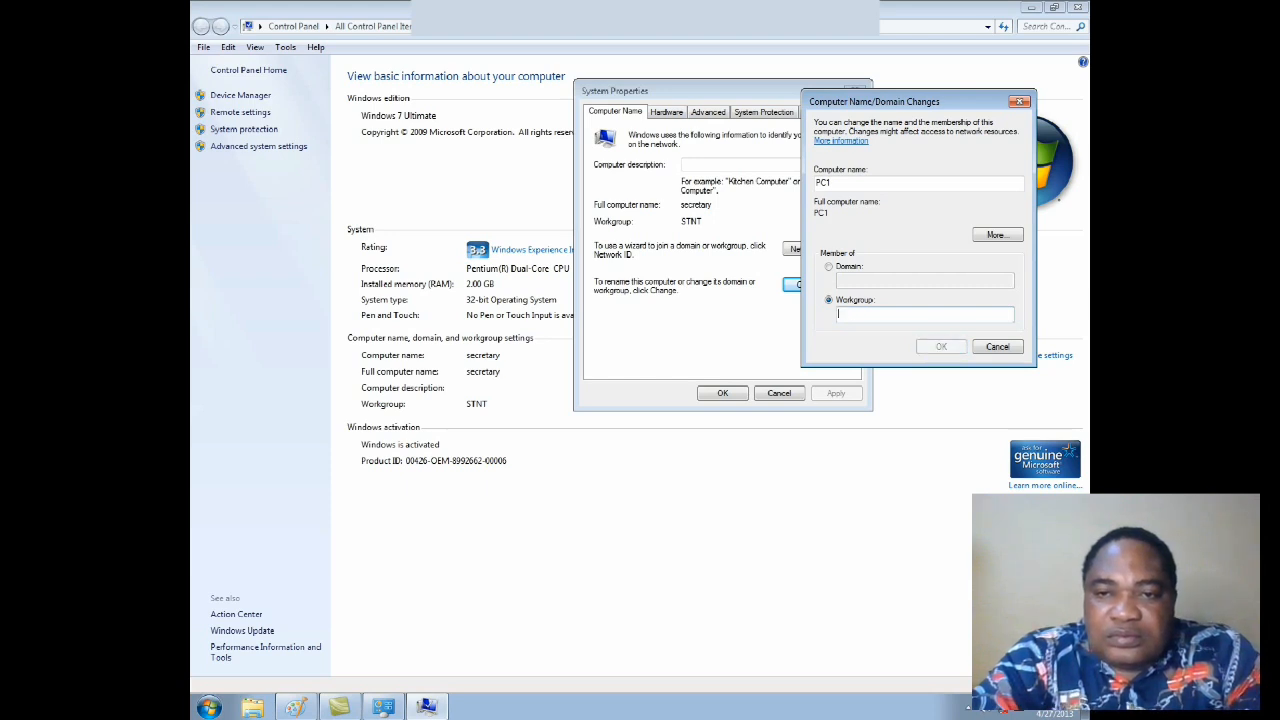
{"action": "type", "text": "SKUUL2NET"}
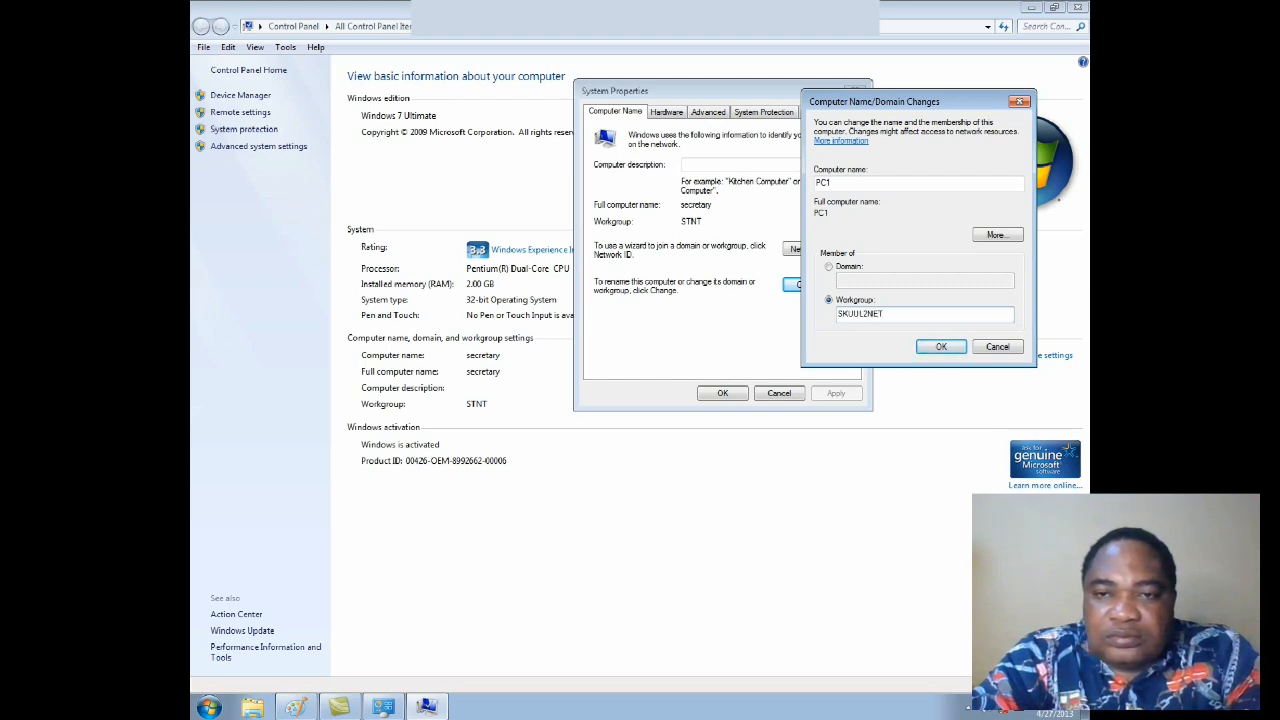
Step: Erase the entered workgroup name and set the workgroup to STNT
{"action": "key", "text": "BackSpace"}
{"action": "key", "text": "BackSpace"}
{"action": "key", "text": "BackSpace"}
{"action": "key", "text": "BackSpace"}
{"action": "key", "text": "BackSpace"}
{"action": "key", "text": "BackSpace"}
{"action": "key", "text": "BackSpace"}
{"action": "key", "text": "BackSpace"}
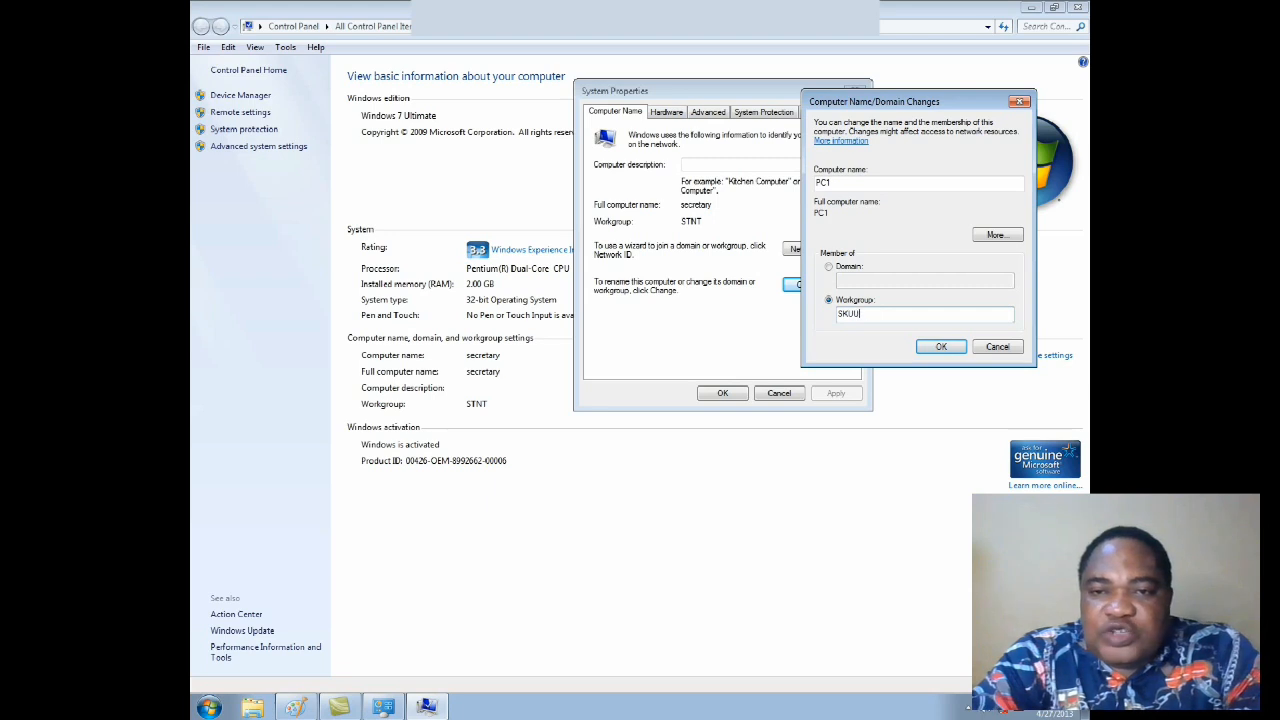
{"action": "type", "text": "STNT"}
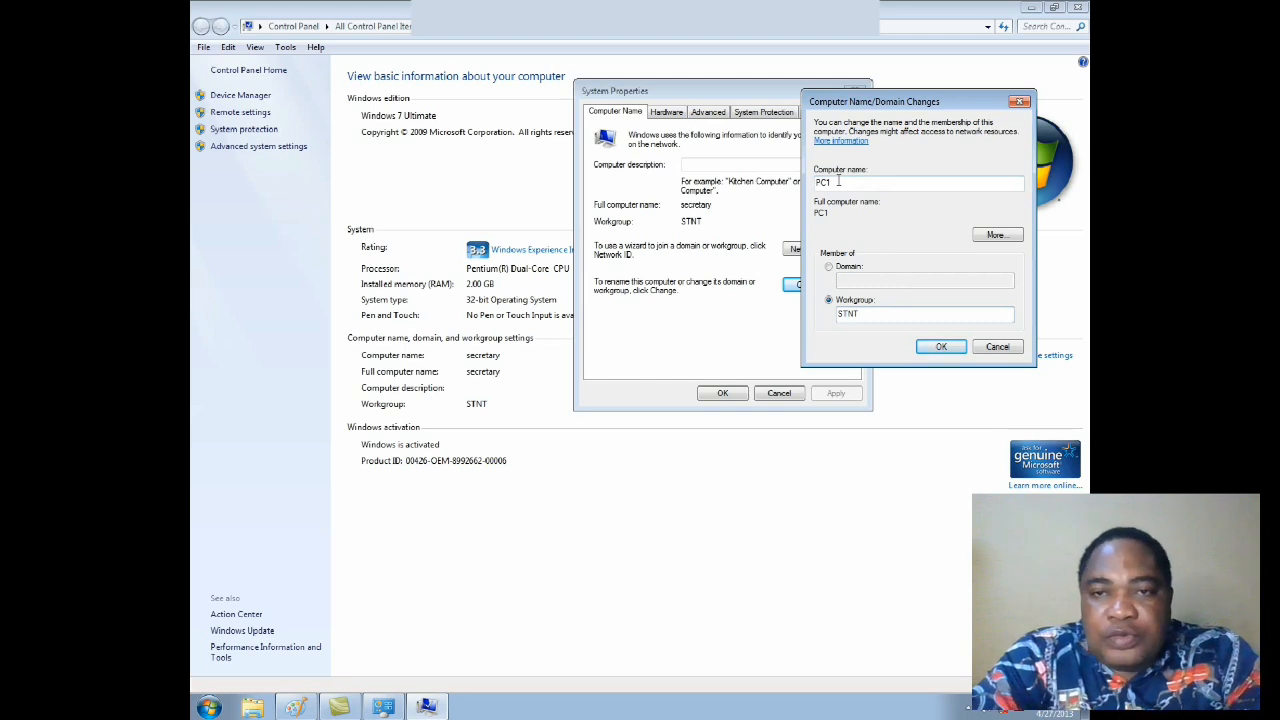
Step: Try switching the computer's membership between Domain and Workgroup, ending on Workgroup
{"action": "double_click", "coordinate": [839, 181]}
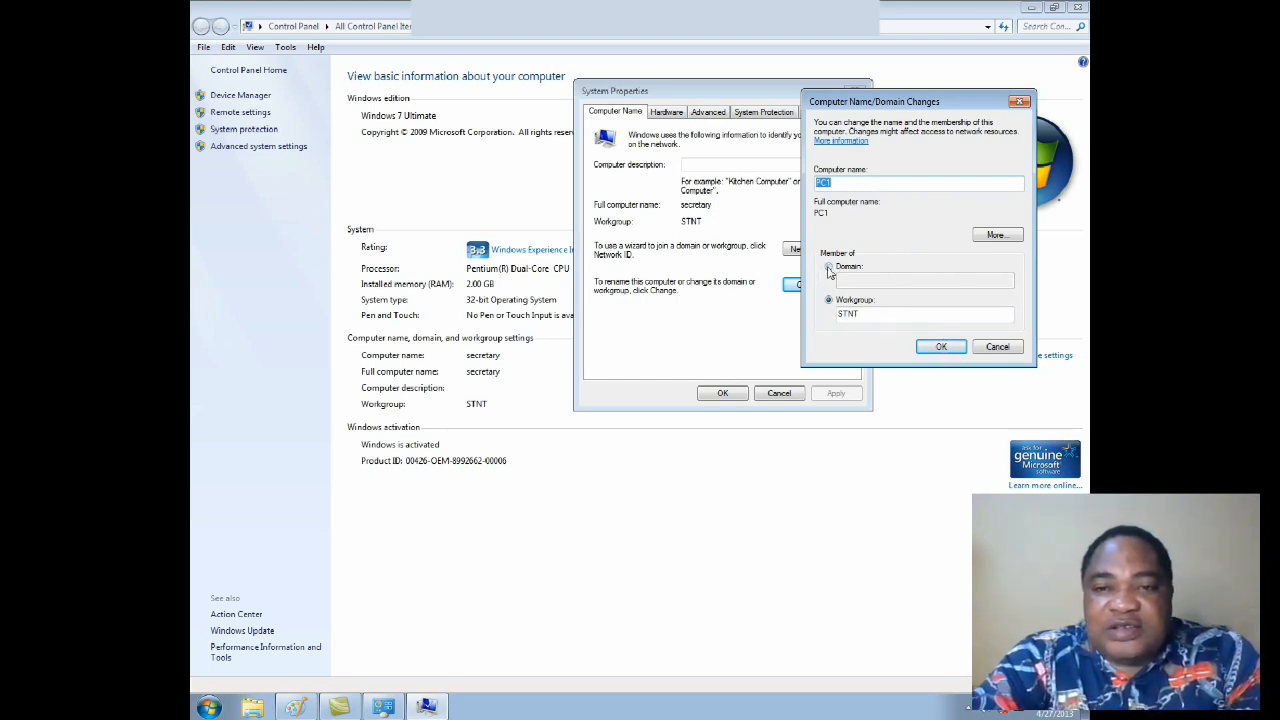
{"action": "left_click", "coordinate": [828, 268]}
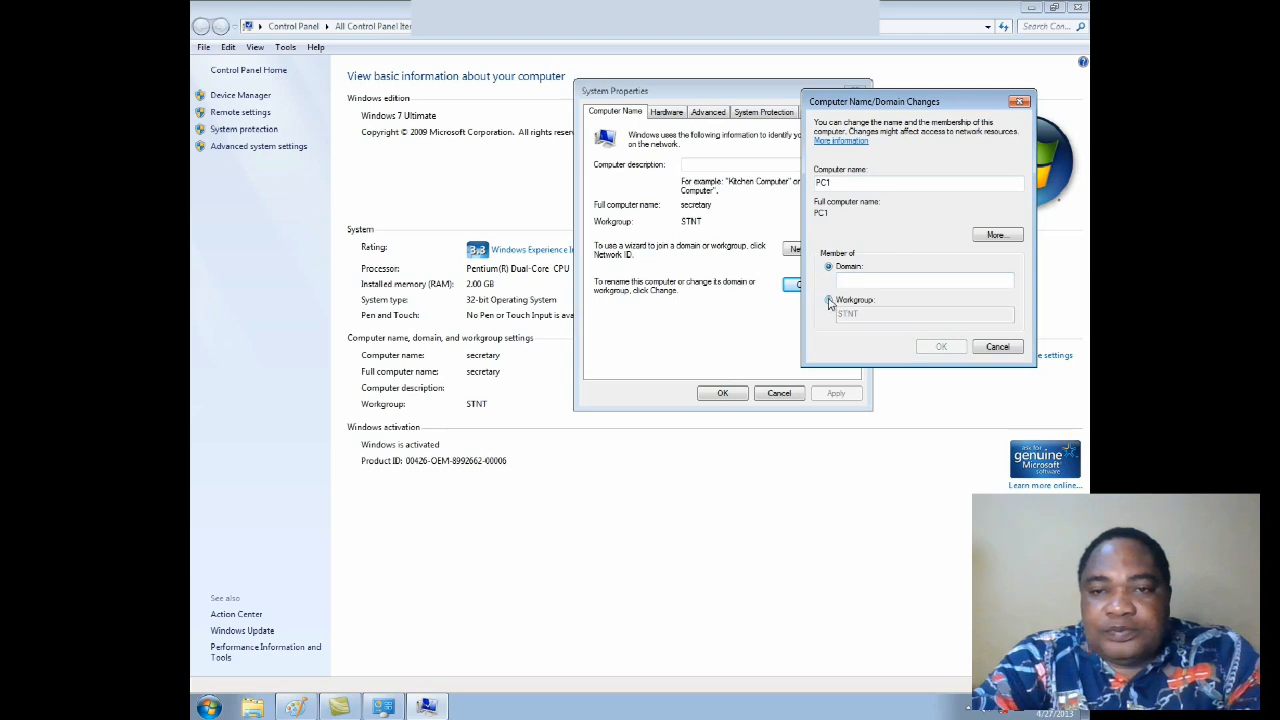
{"action": "left_click", "coordinate": [828, 301]}
{"action": "double_click", "coordinate": [864, 313]}
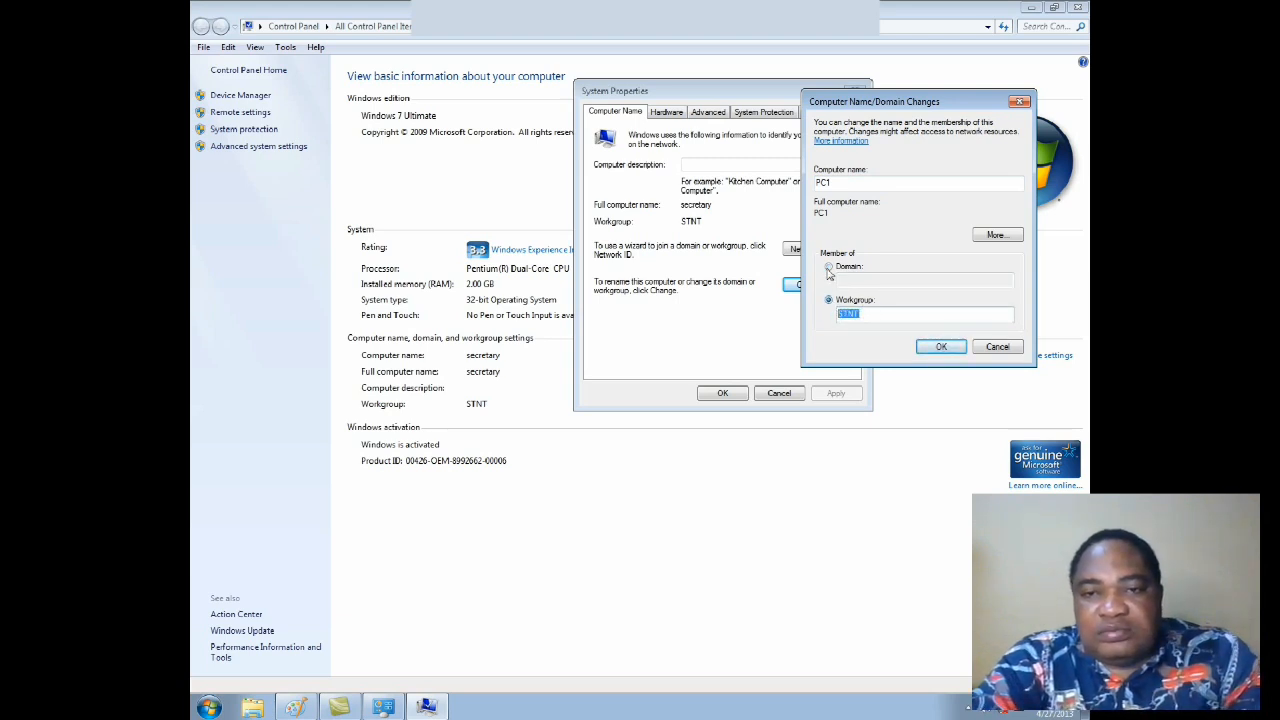
{"action": "left_click", "coordinate": [829, 268]}
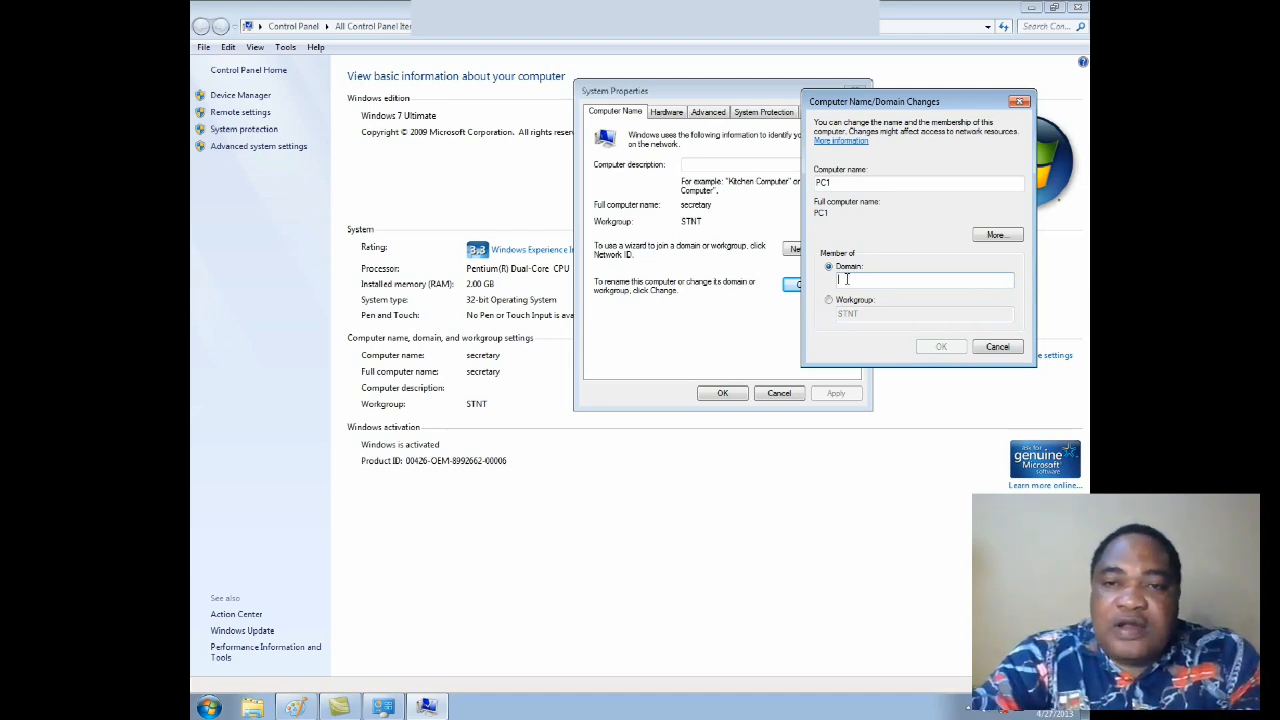
{"action": "left_click", "coordinate": [836, 300]}
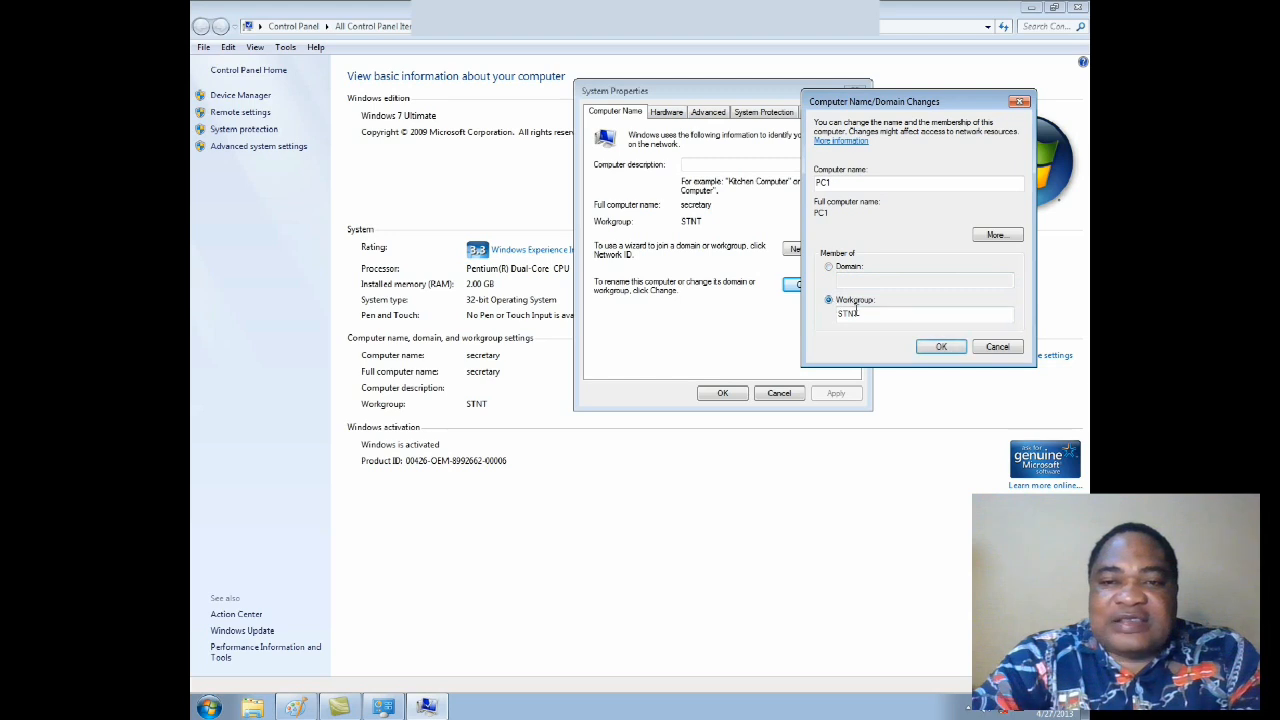
Step: Try to join the computer to a domain named STNT
{"action": "left_click", "coordinate": [829, 268]}
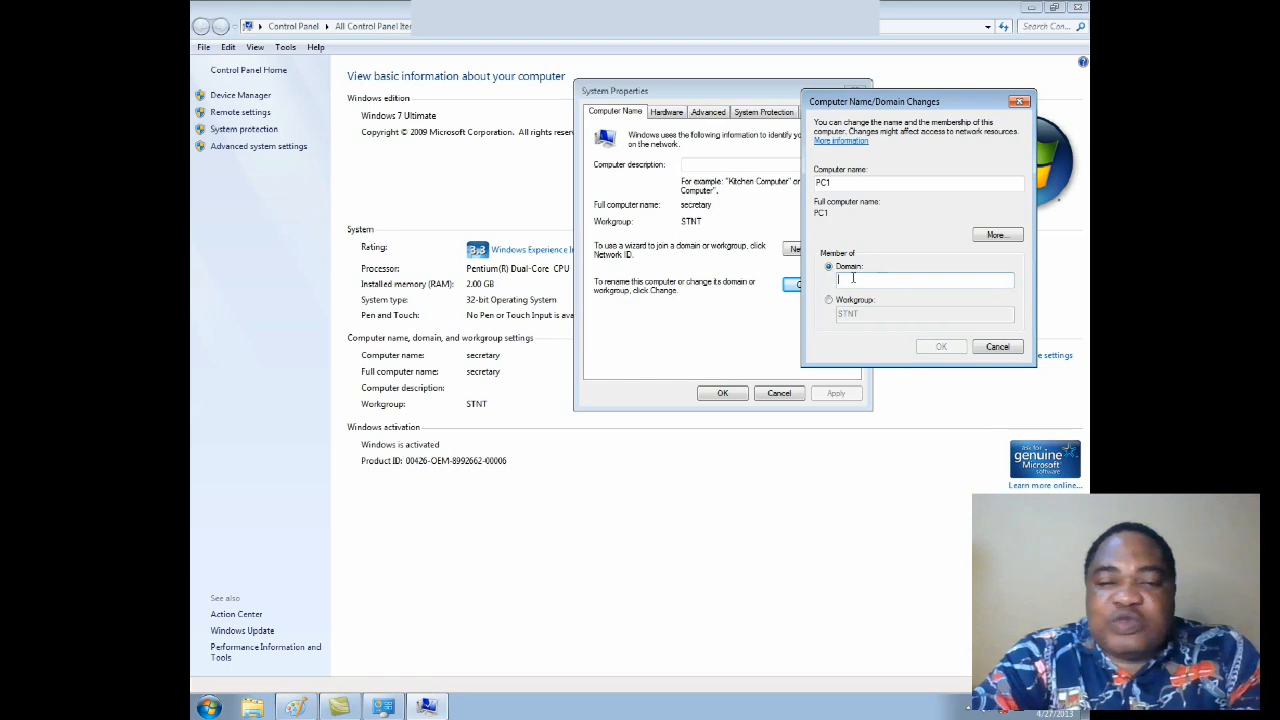
{"action": "type", "text": "ST"}
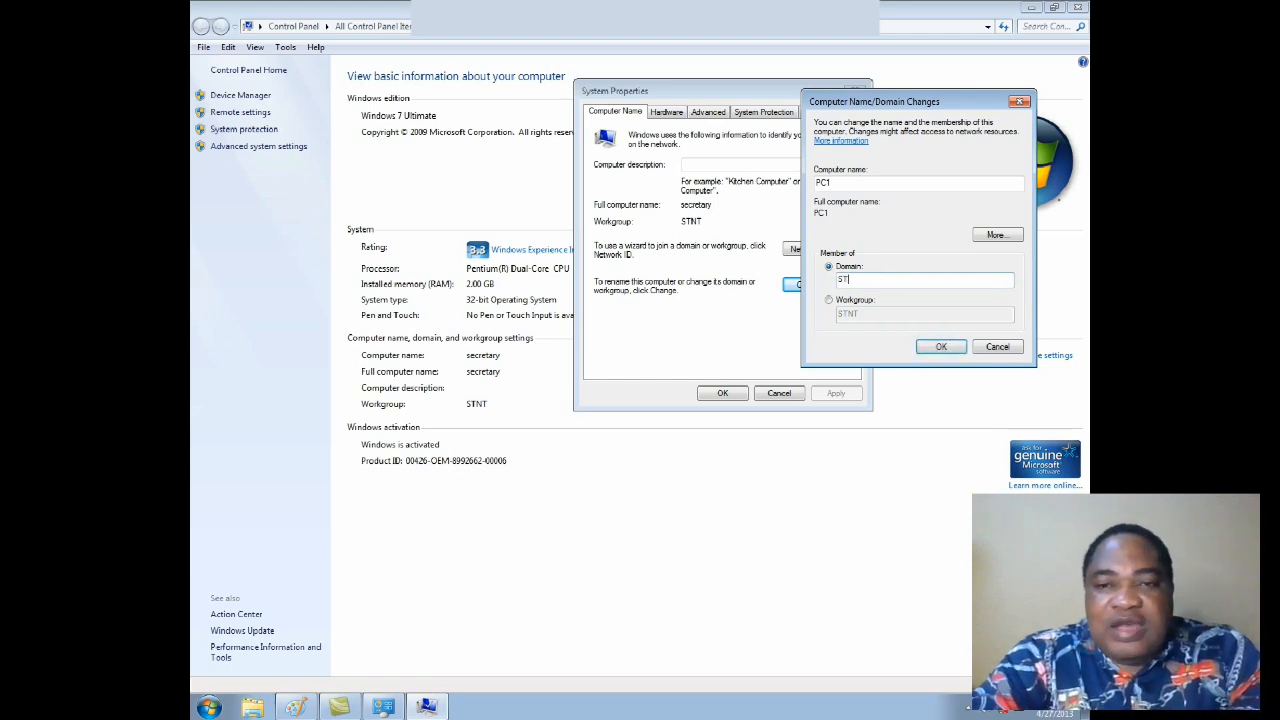
{"action": "type", "text": "NT"}
{"action": "left_click", "coordinate": [941, 346]}
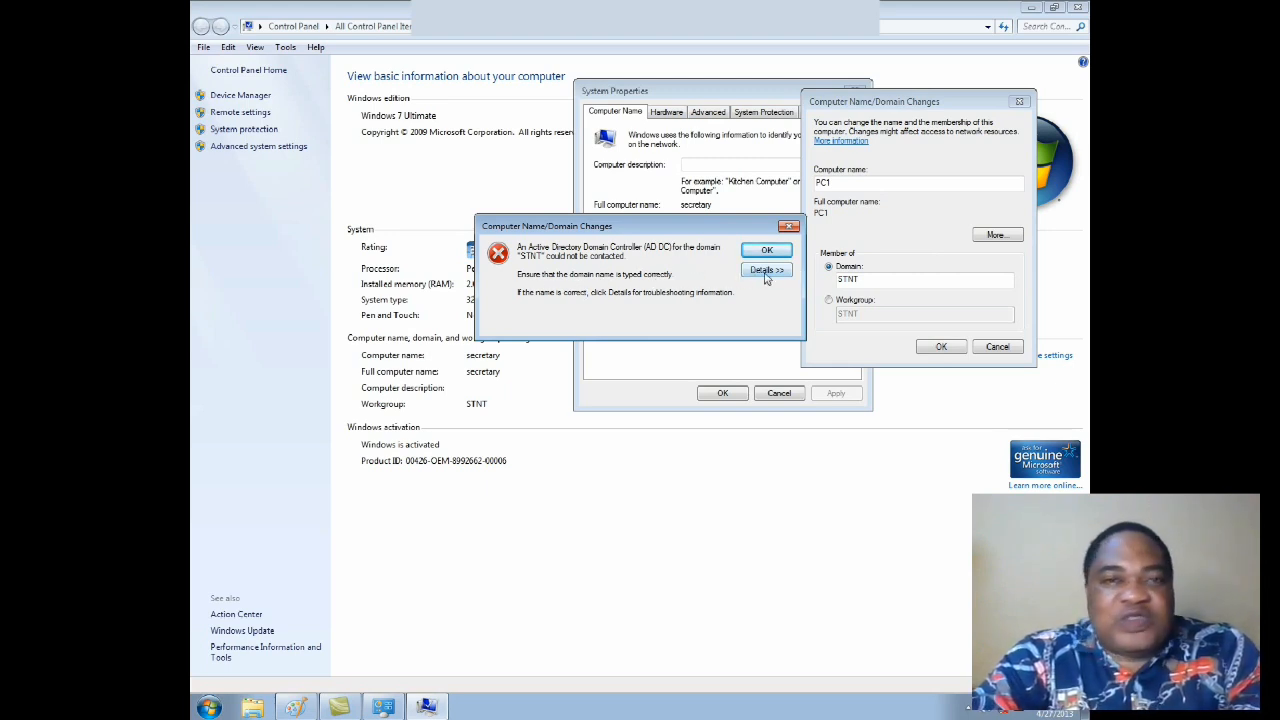
Step: Examine the troubleshooting details of the domain error, including the NetBIOS domain name note, and close the message
{"action": "left_click", "coordinate": [766, 272]}
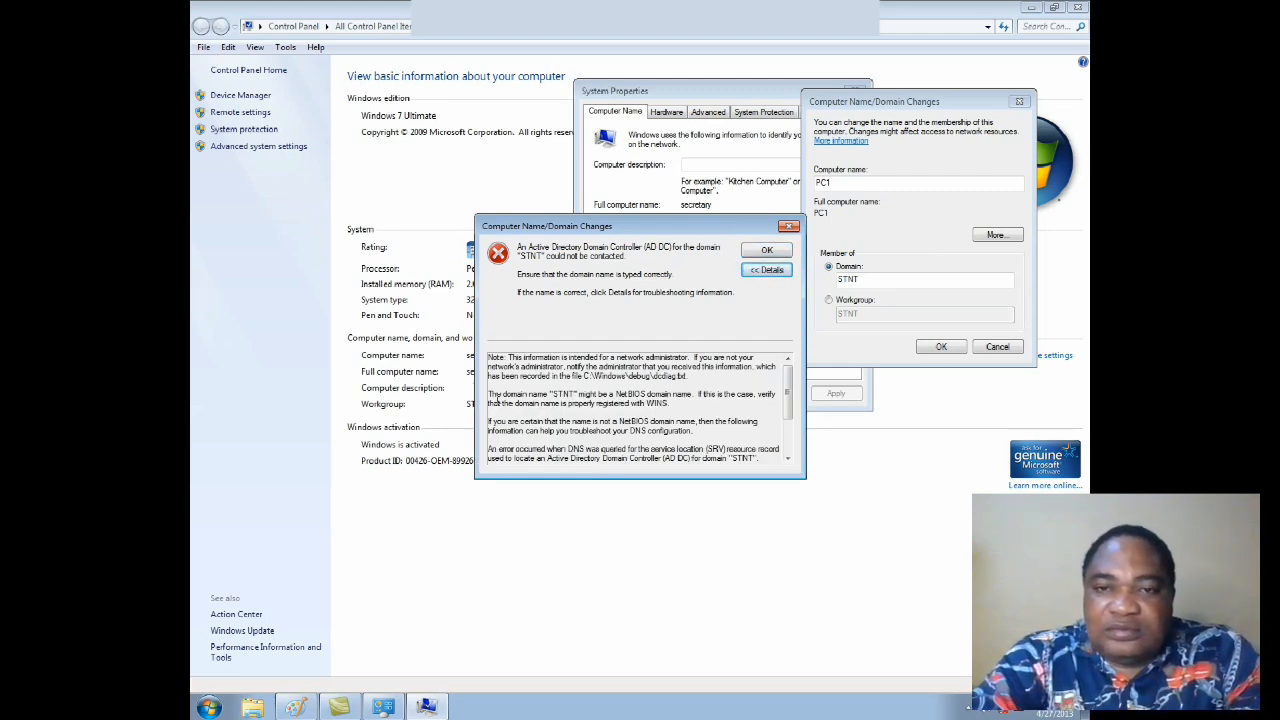
{"action": "left_click_drag", "start_coordinate": [488, 393], "coordinate": [694, 396]}
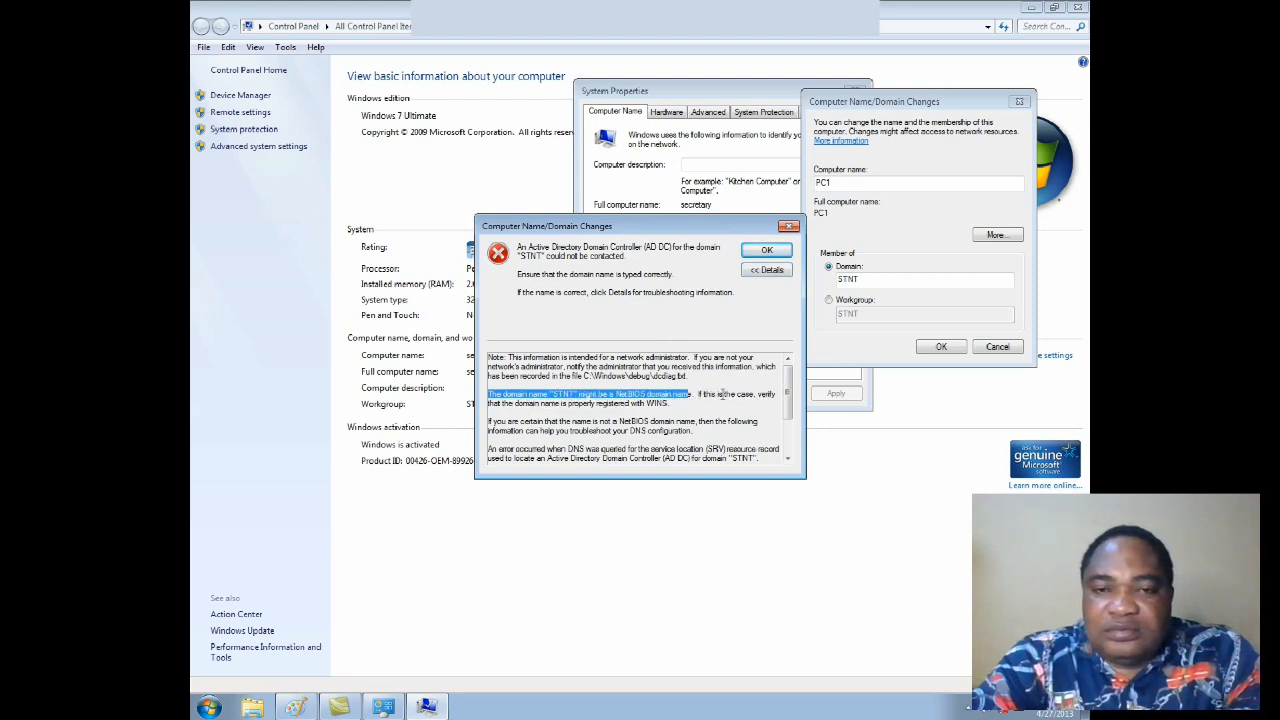
{"action": "left_click", "coordinate": [794, 230]}
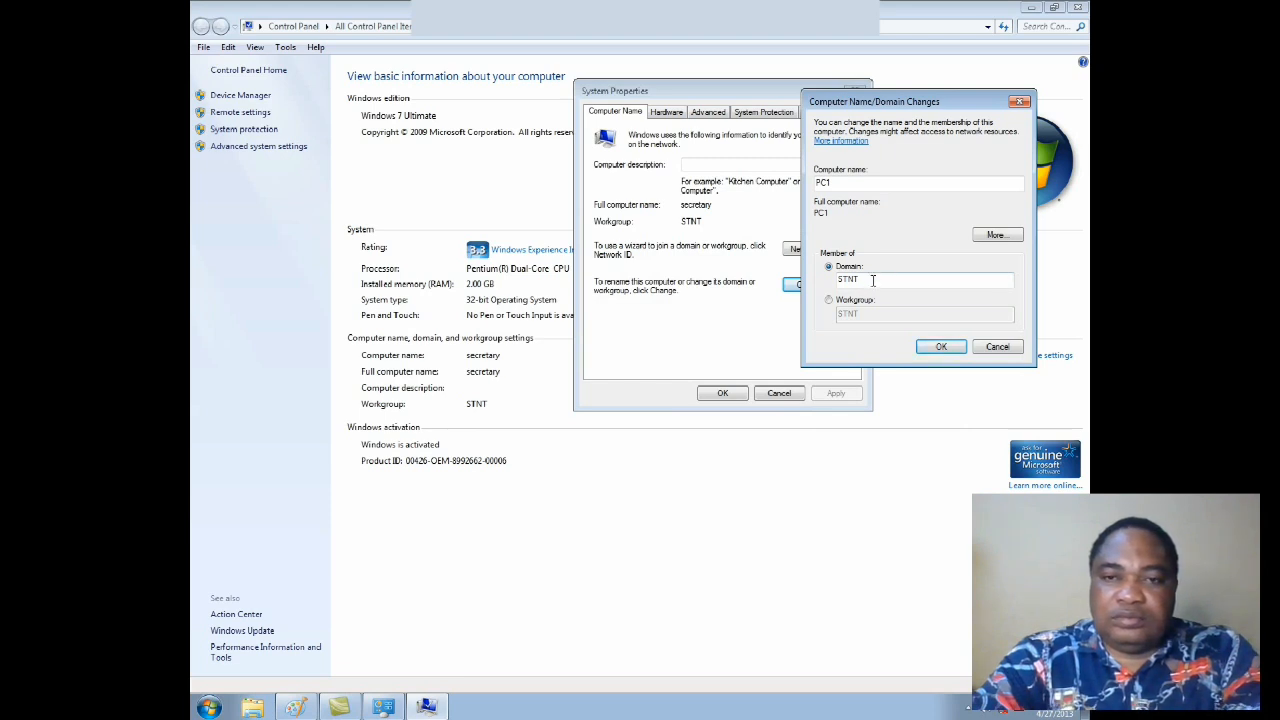
Step: Try to join the computer to the domain SKUUL2NET.DNS and dismiss the resulting message
{"action": "left_click_drag", "start_coordinate": [873, 281], "coordinate": [838, 283]}
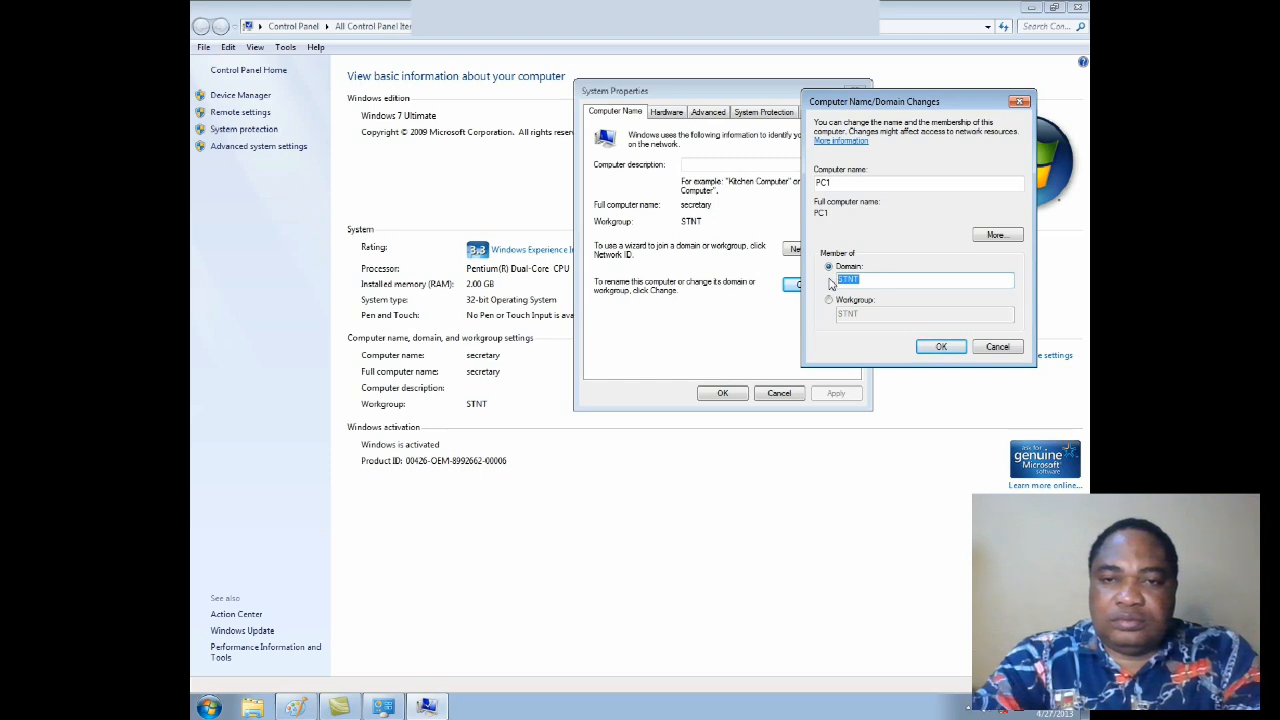
{"action": "type", "text": "SKUUL2NET.DNS"}
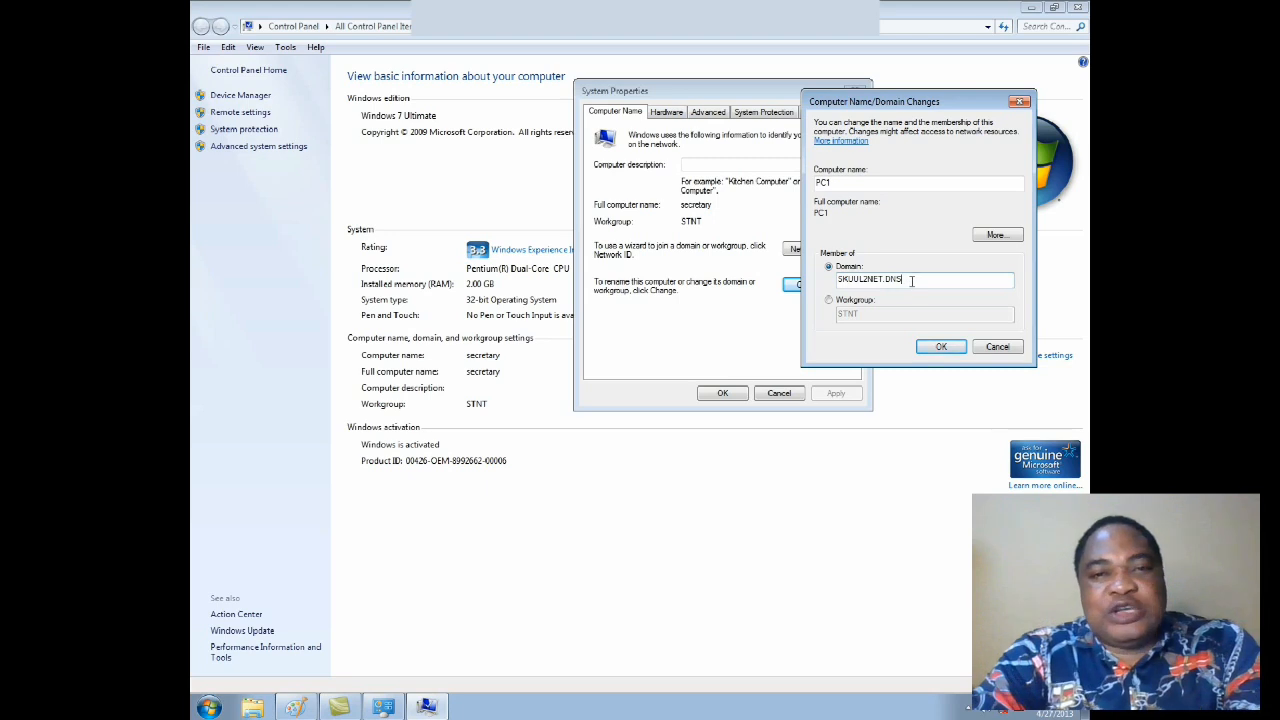
{"action": "left_click", "coordinate": [941, 346]}
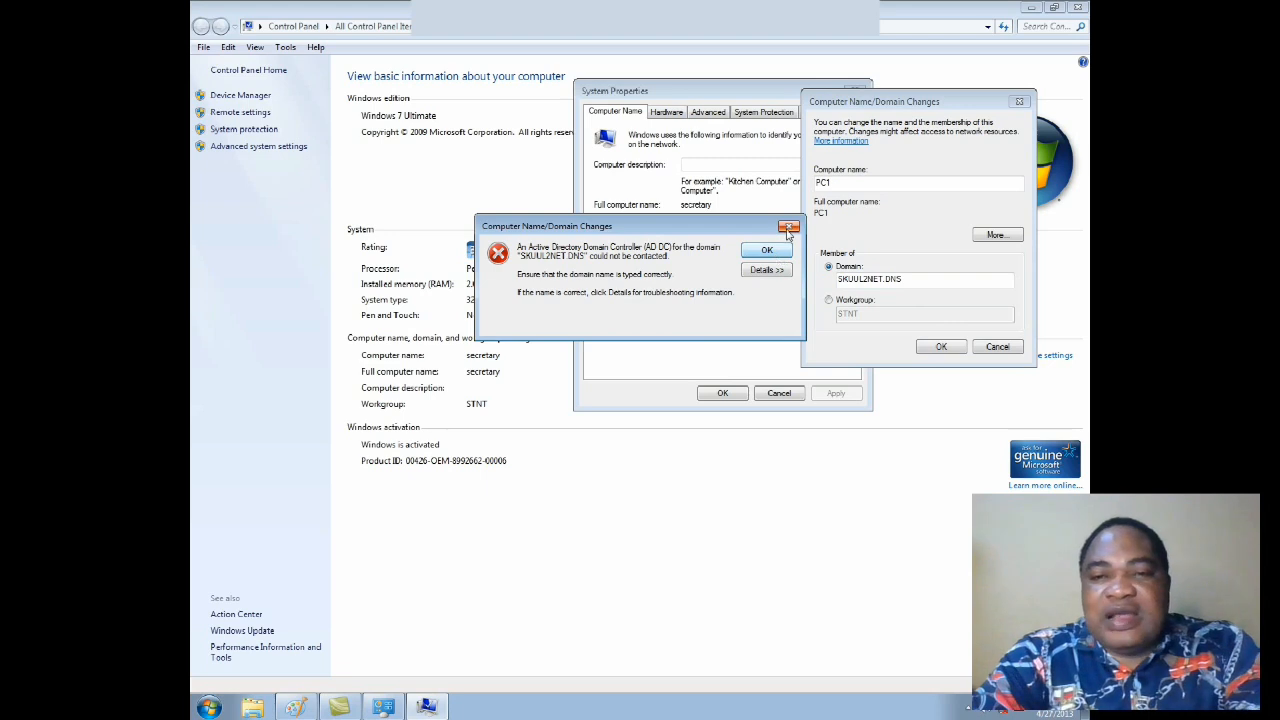
{"action": "left_click", "coordinate": [767, 250]}
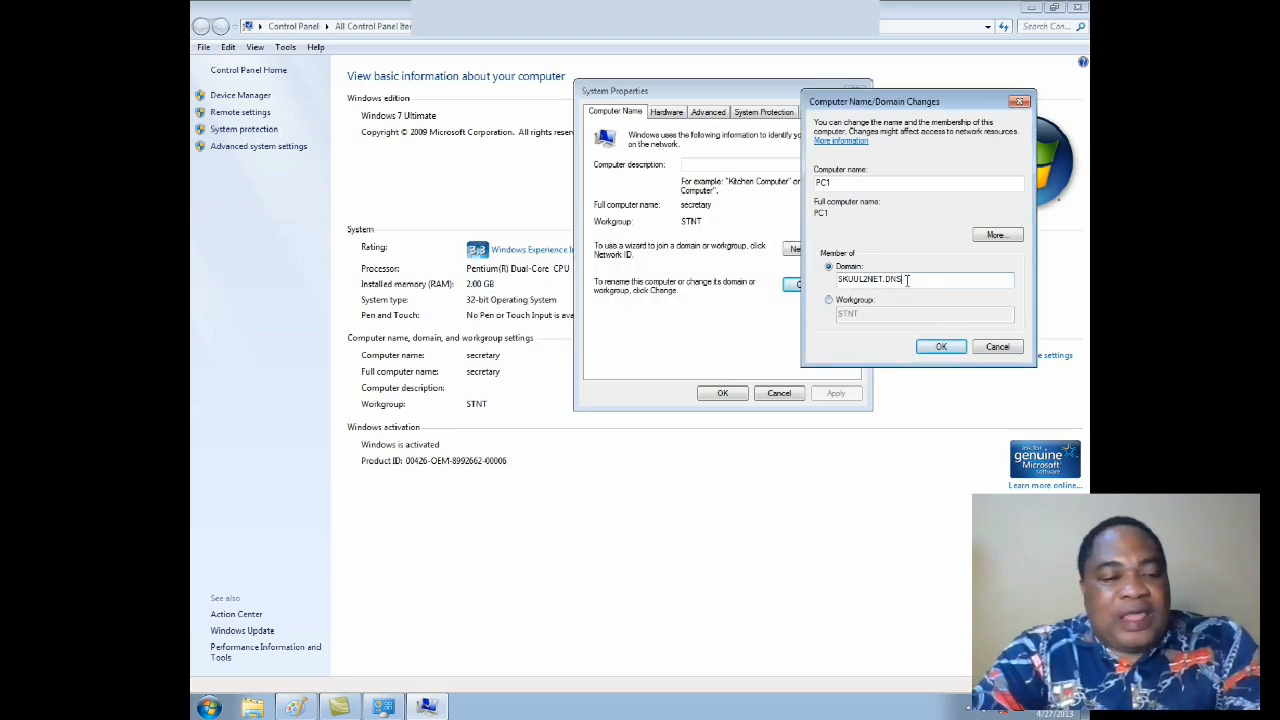
Step: Clear the domain name and return the computer's membership to Workgroup
{"action": "left_click_drag", "start_coordinate": [904, 282], "coordinate": [800, 287]}
{"action": "key", "text": "Delete"}
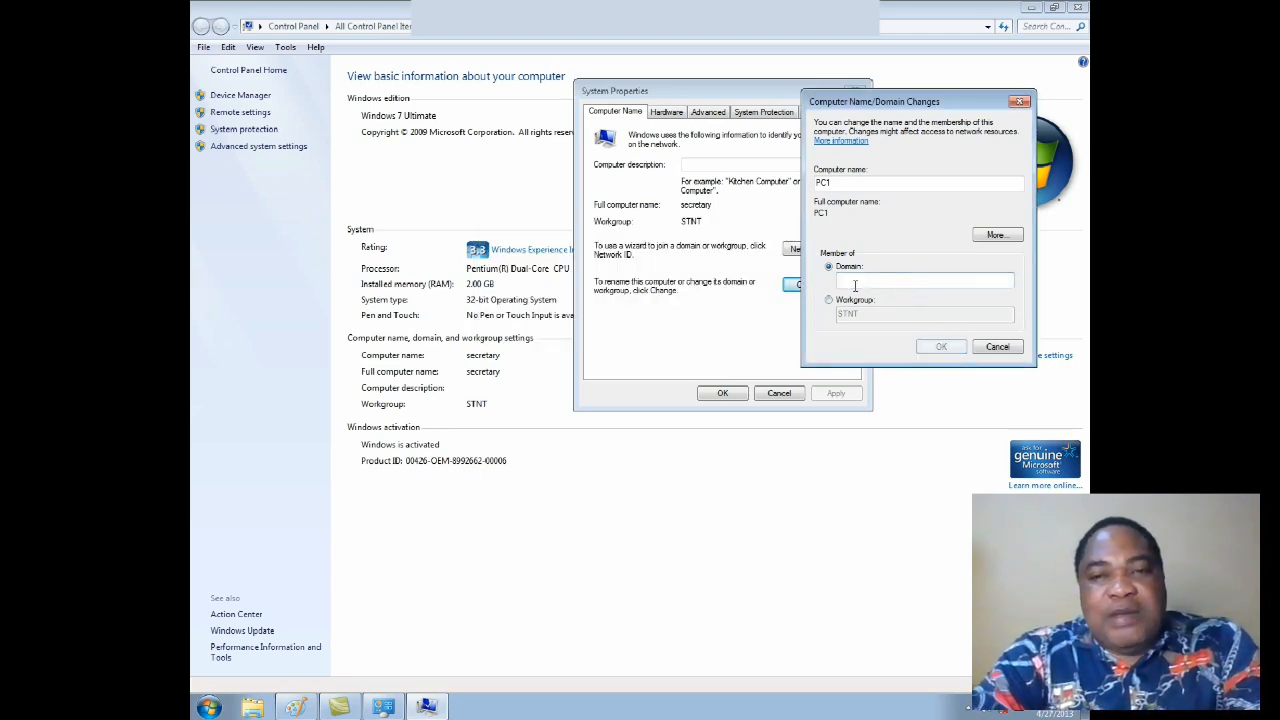
{"action": "left_click", "coordinate": [829, 301]}
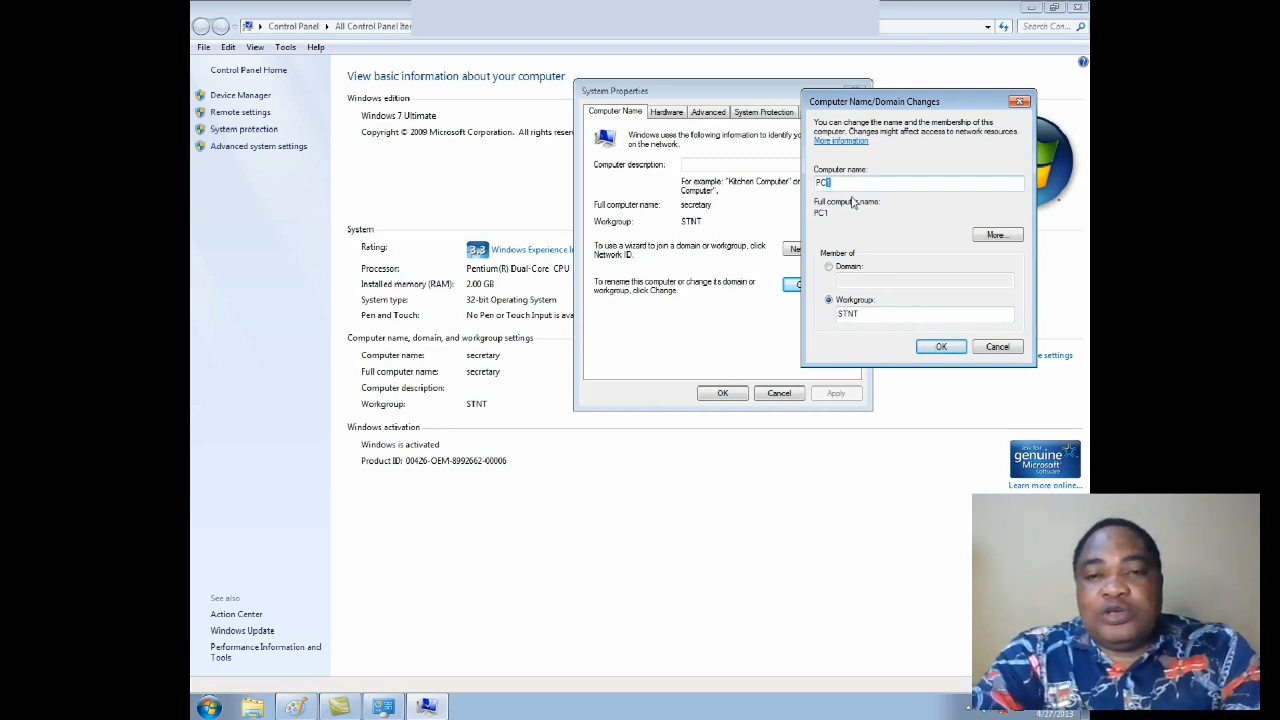
Step: Try PC2, PC3, PC4, PC12 and PC20 as example computer names
{"action": "key", "text": "BackSpace"}
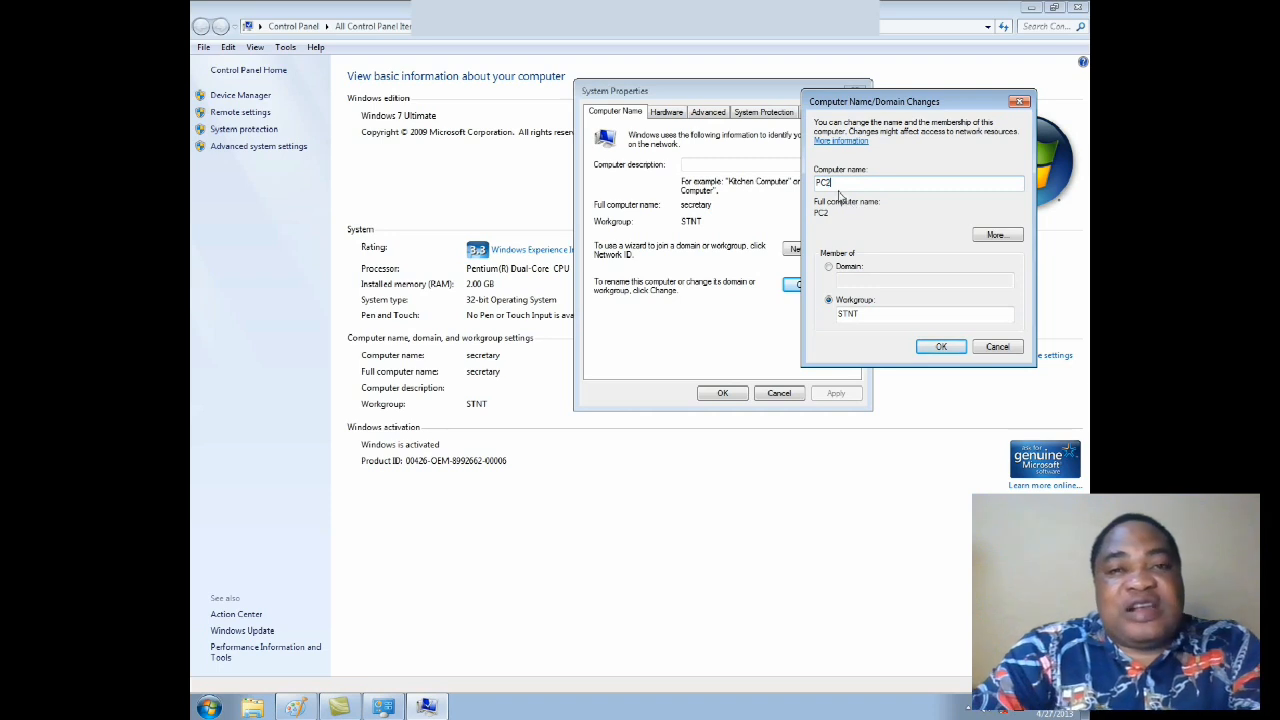
{"action": "type", "text": "2"}
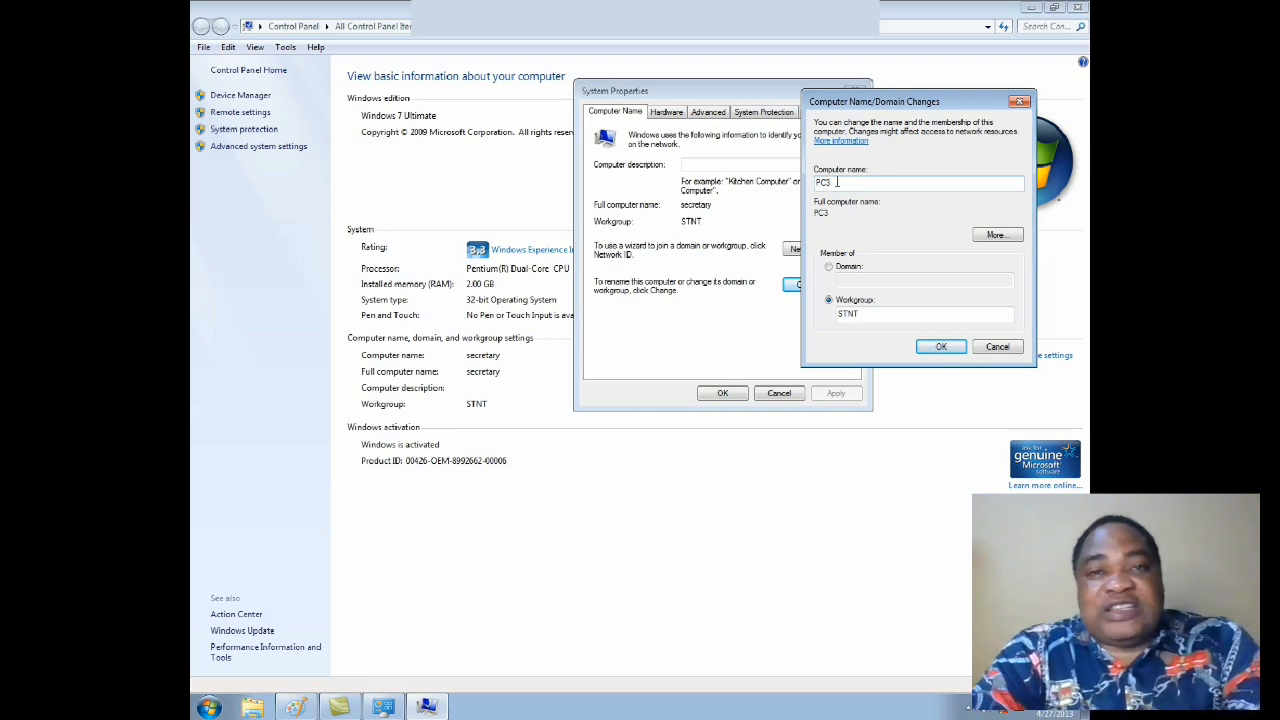
{"action": "key", "text": "BackSpace"}
{"action": "type", "text": "4"}
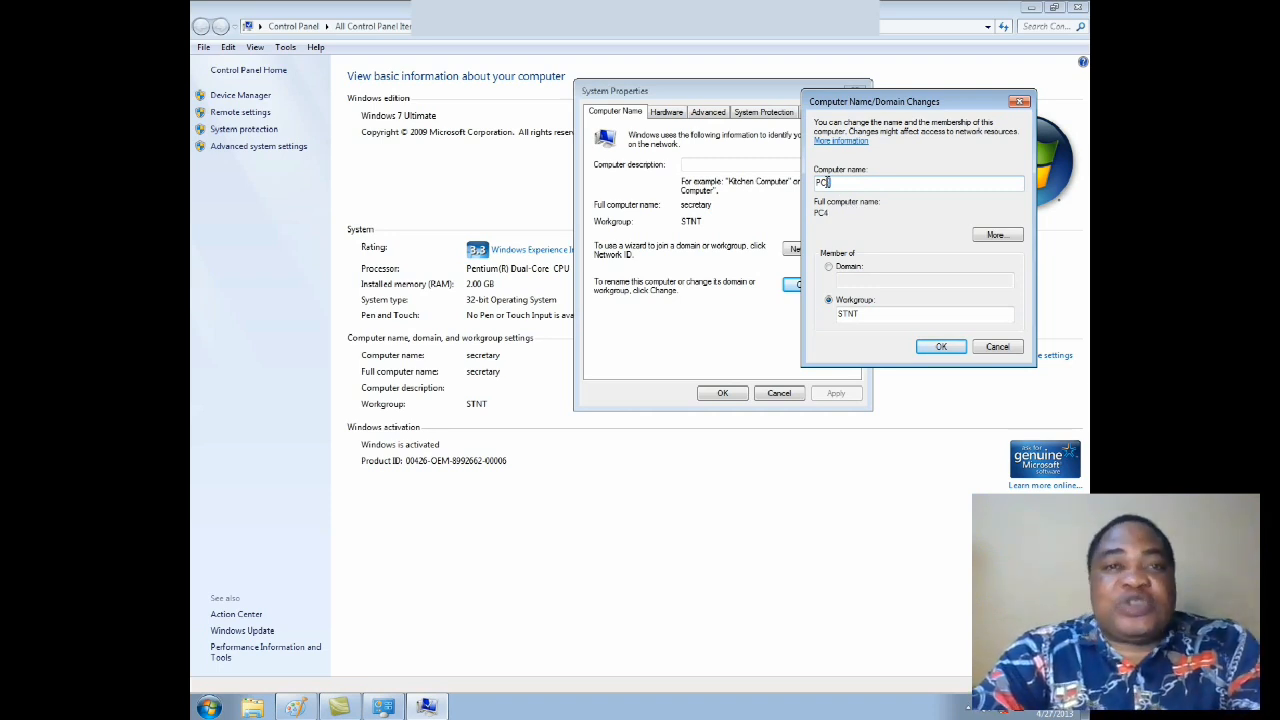
{"action": "key", "text": "BackSpace"}
{"action": "type", "text": "12"}
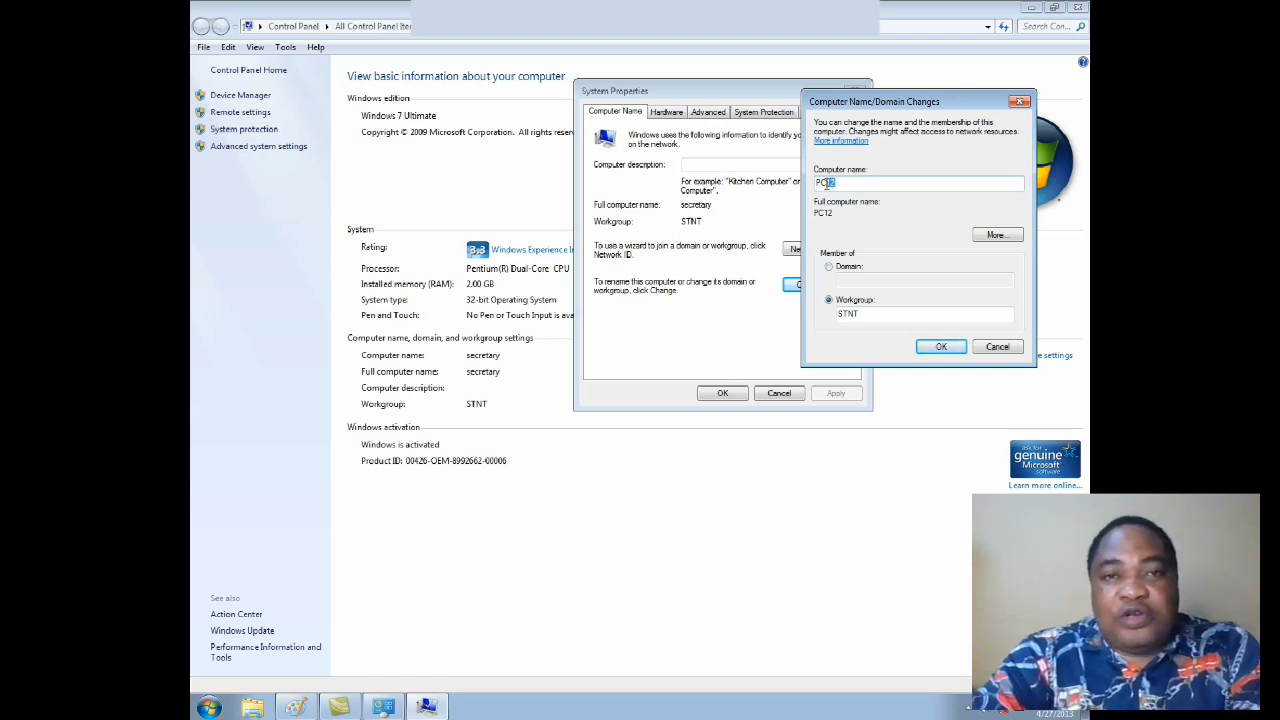
{"action": "type", "text": "2"}
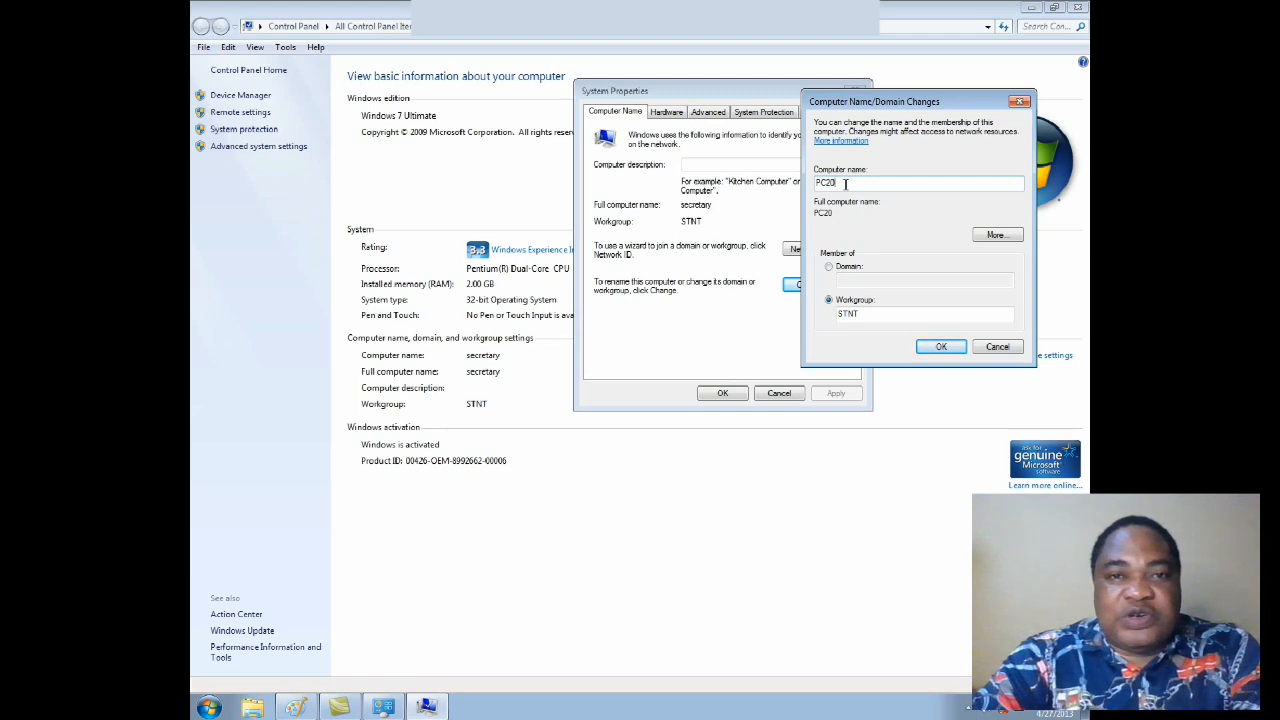
Step: Set the computer name to PC1, apply it with the Workgroup membership, and acknowledge the restart notice
{"action": "key", "text": "BackSpace"}
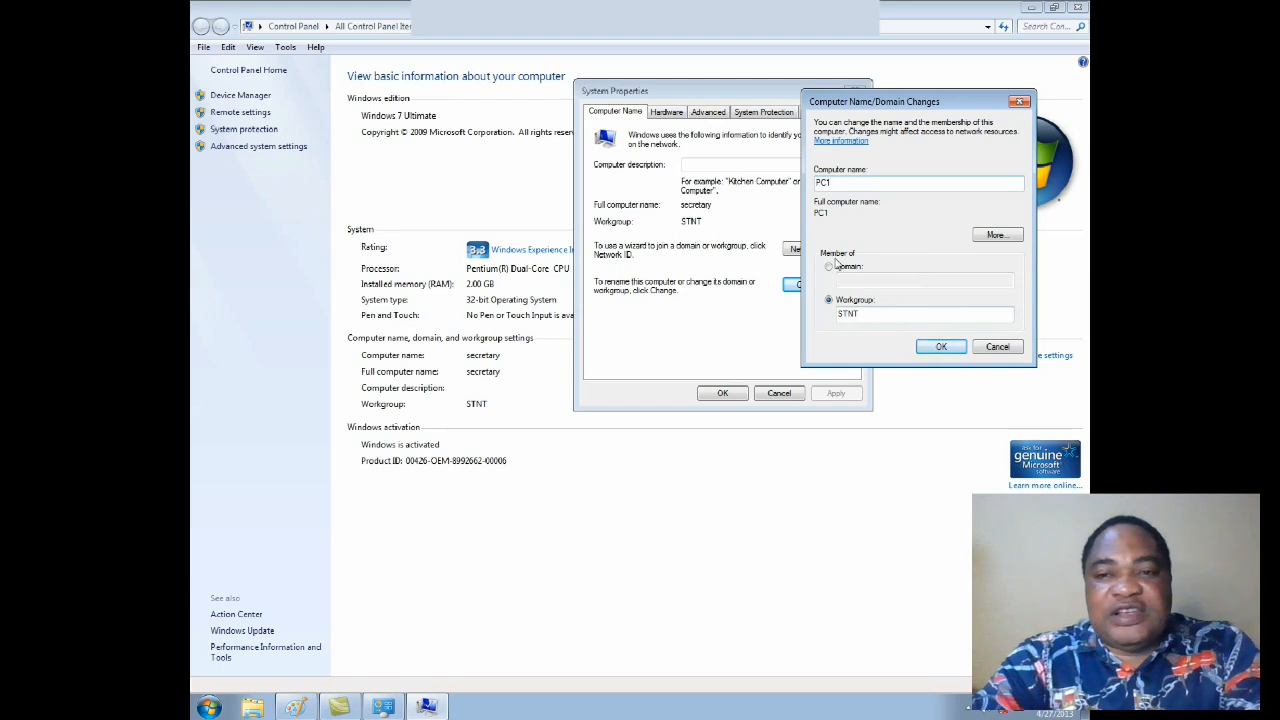
{"action": "left_click", "coordinate": [927, 350]}
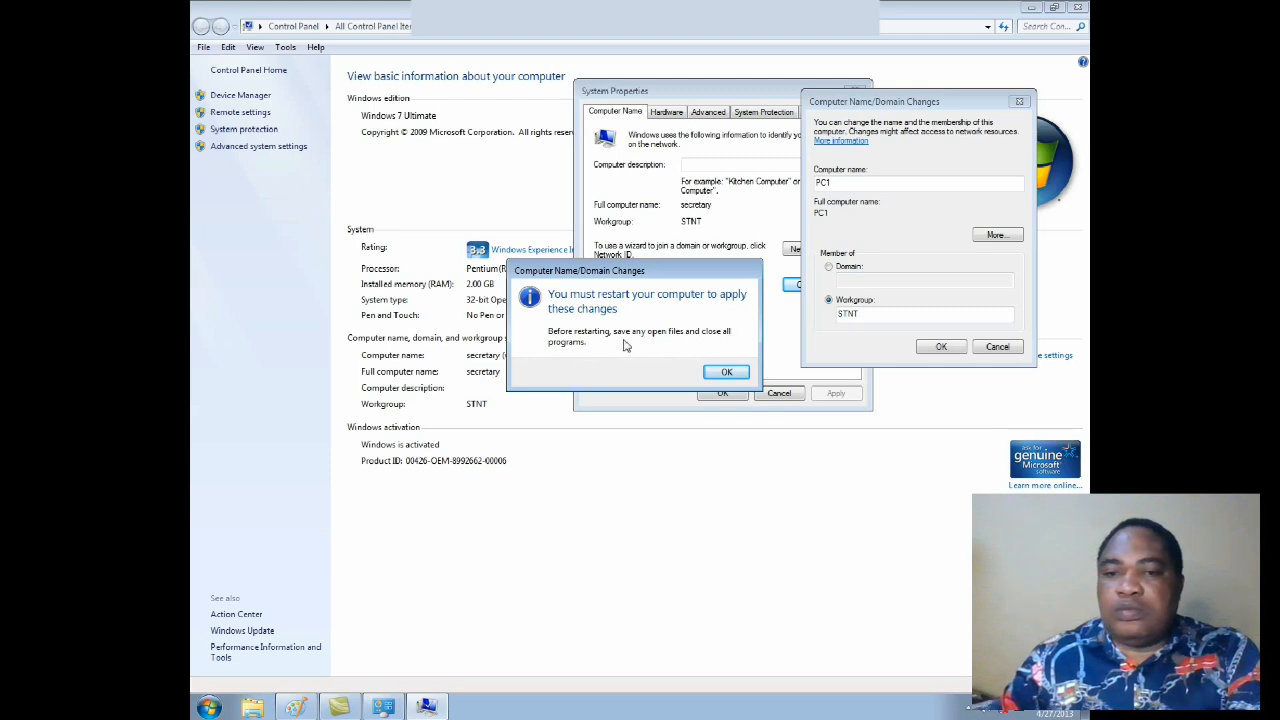
{"action": "left_click", "coordinate": [729, 372]}
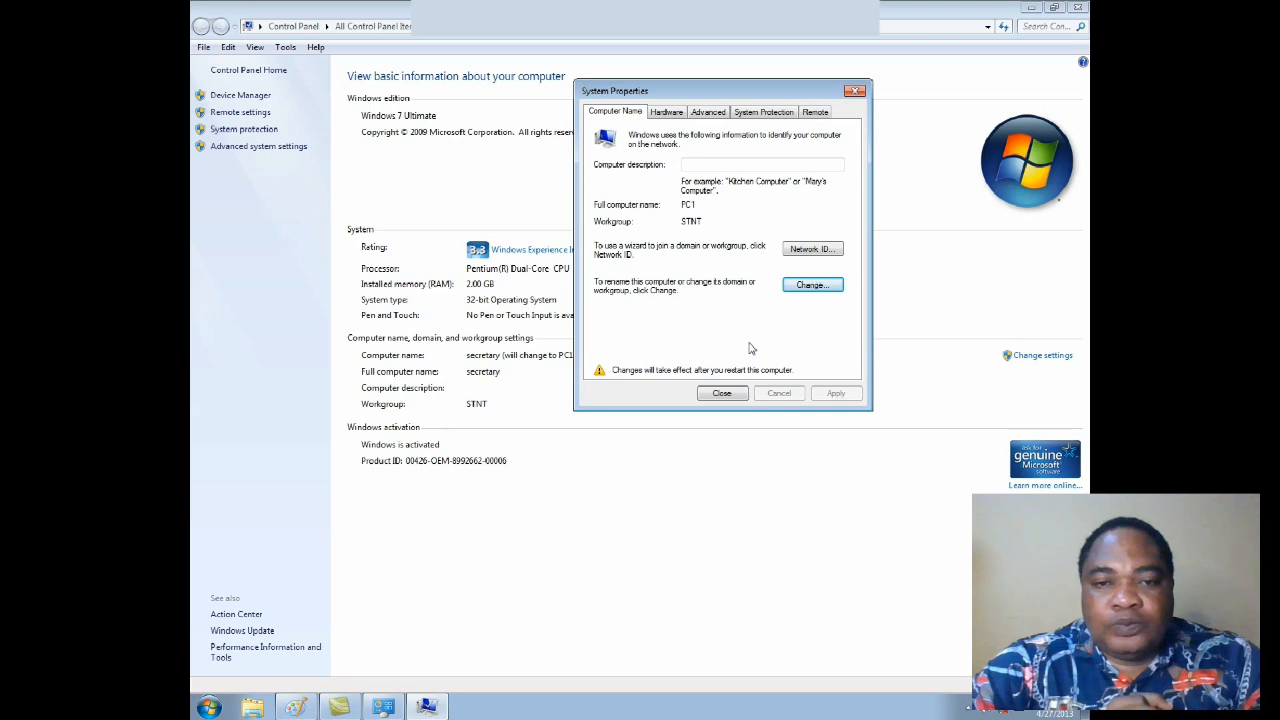
Step: Reopen the computer name and membership settings to view them, and close them without changes
{"action": "left_click", "coordinate": [810, 286]}
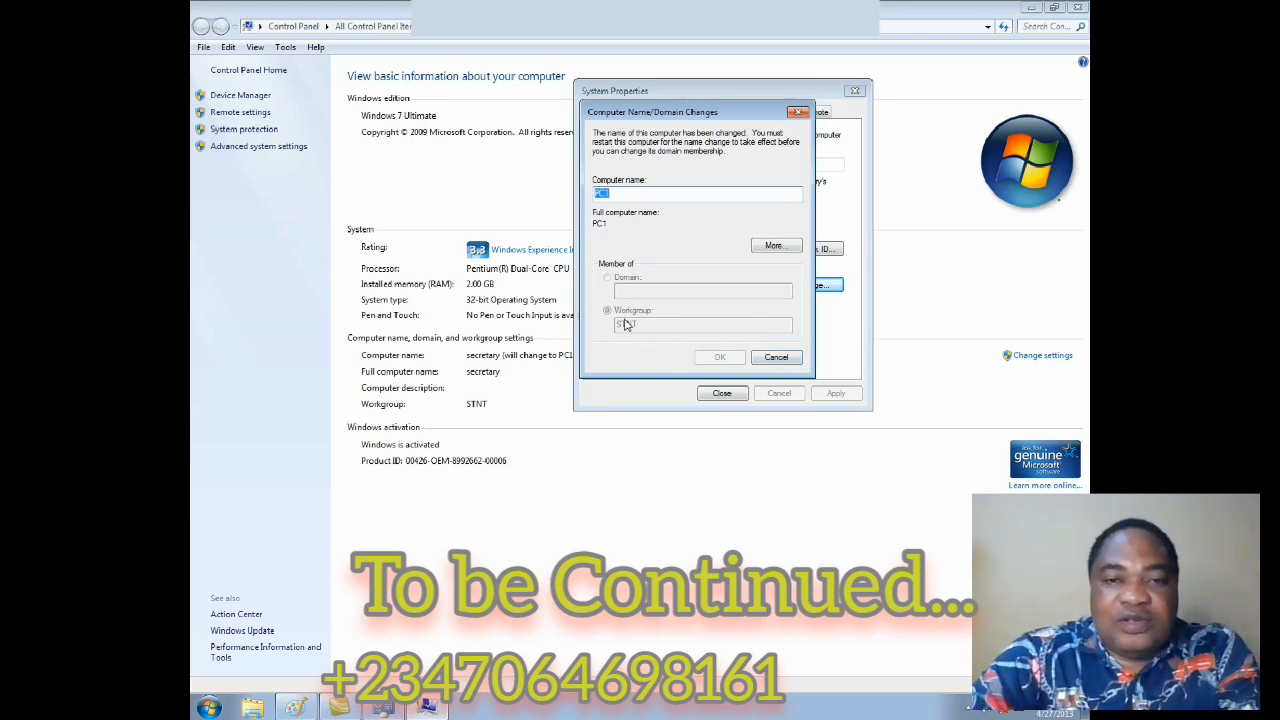
{"action": "left_click", "coordinate": [776, 357]}
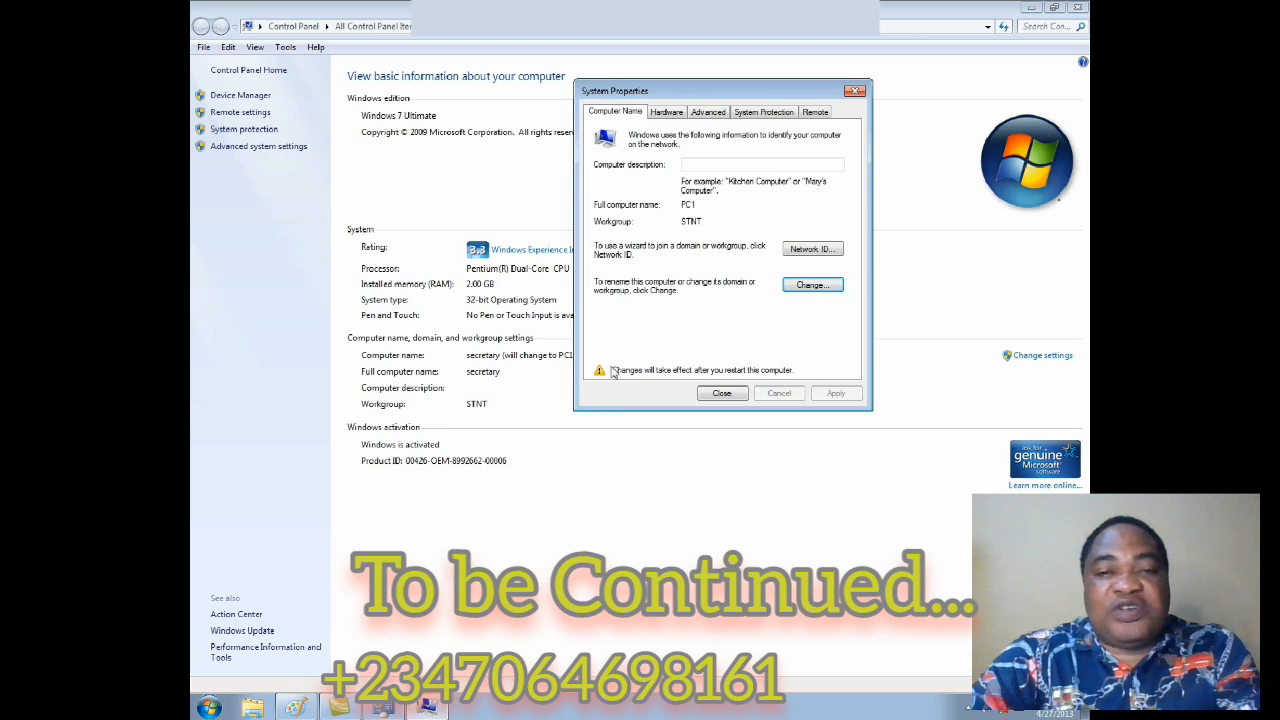